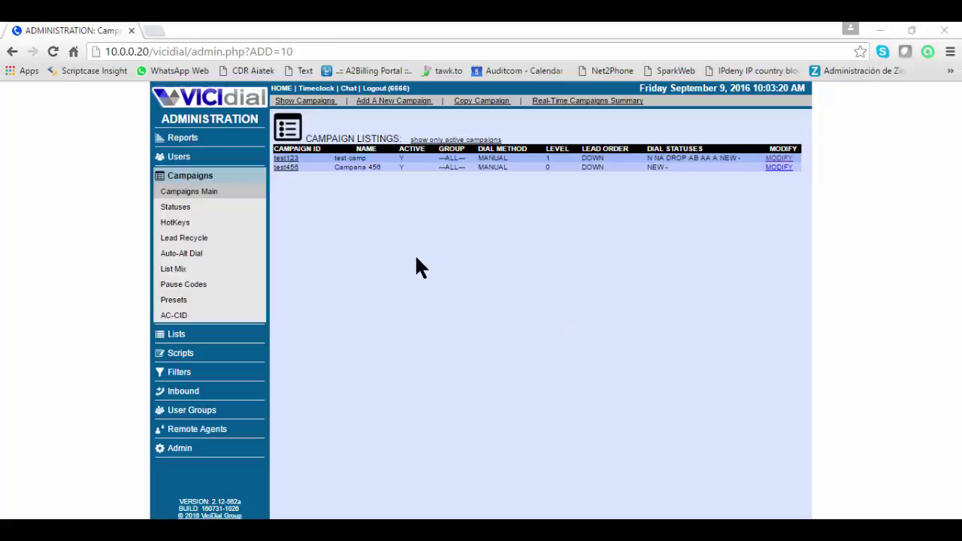
Open campaign test123's settings and check that its Lists Within This Campaign section shows 0 lists
click(290, 158)
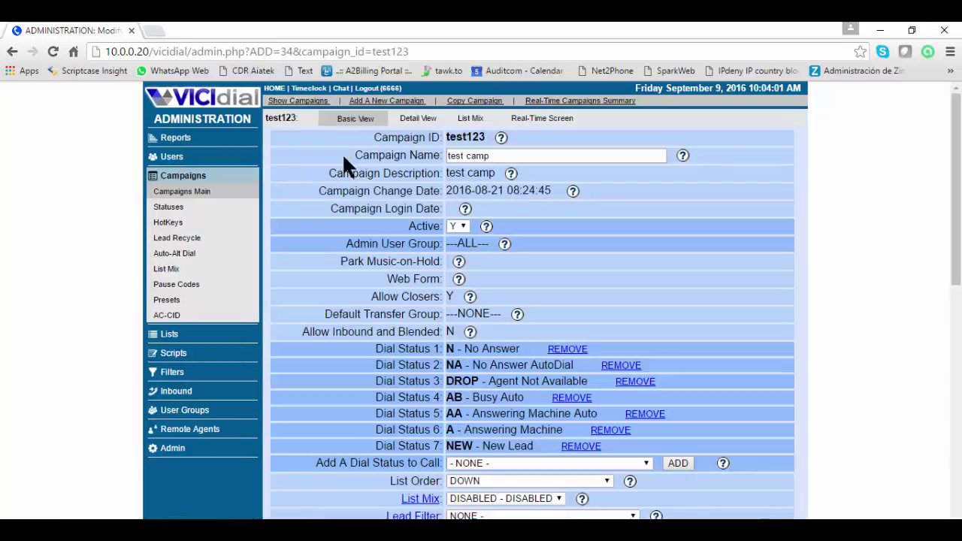
scroll(504, 284, down, 7)
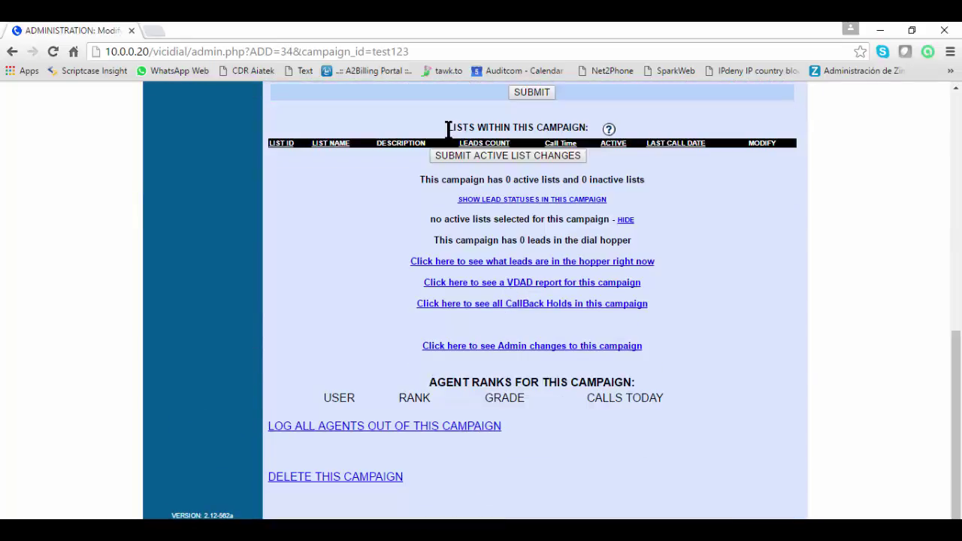
drag(449, 127, 584, 129)
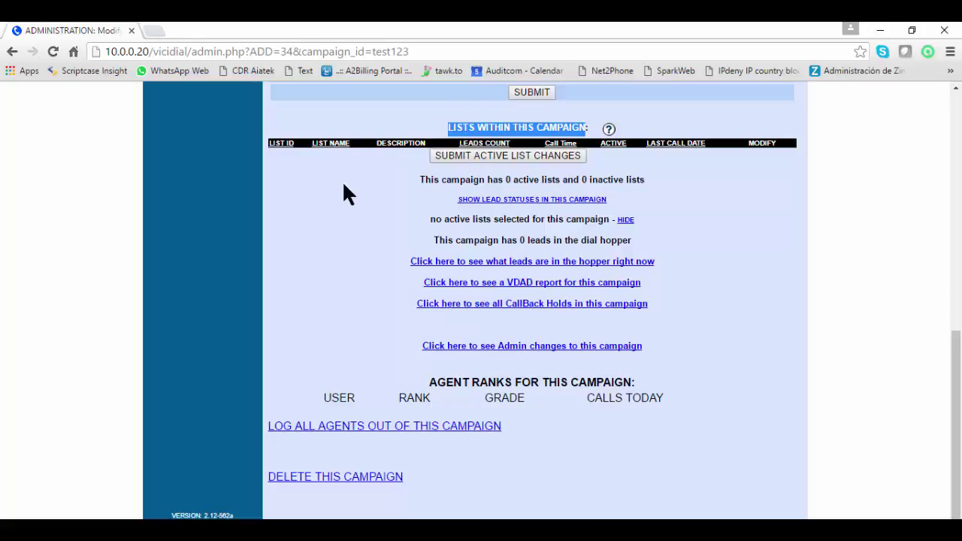
scroll(348, 192, up, 10)
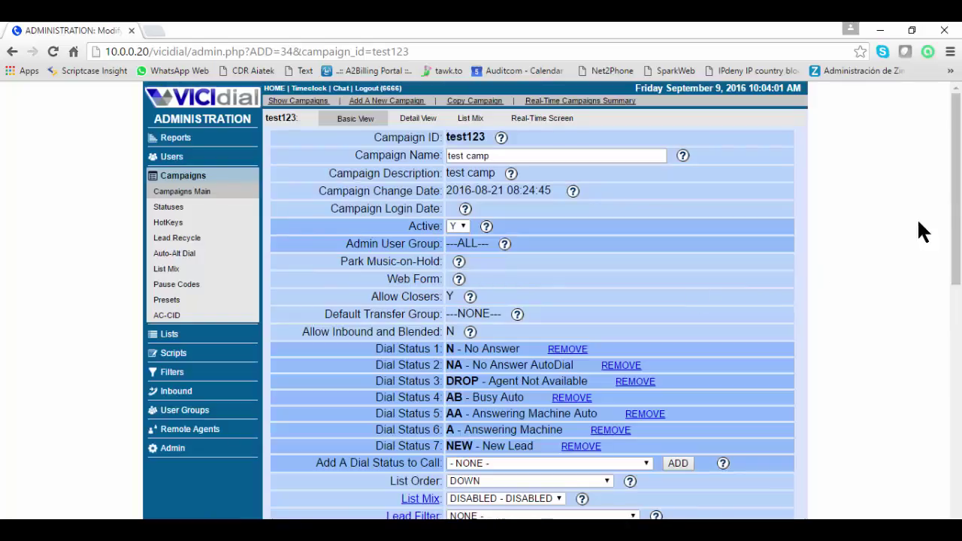
drag(960, 203, 960, 344)
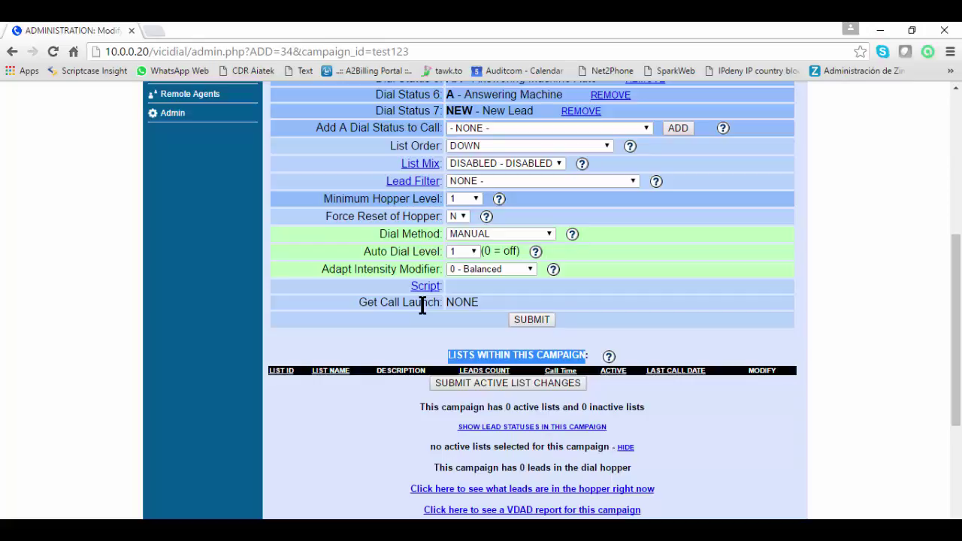
click(417, 329)
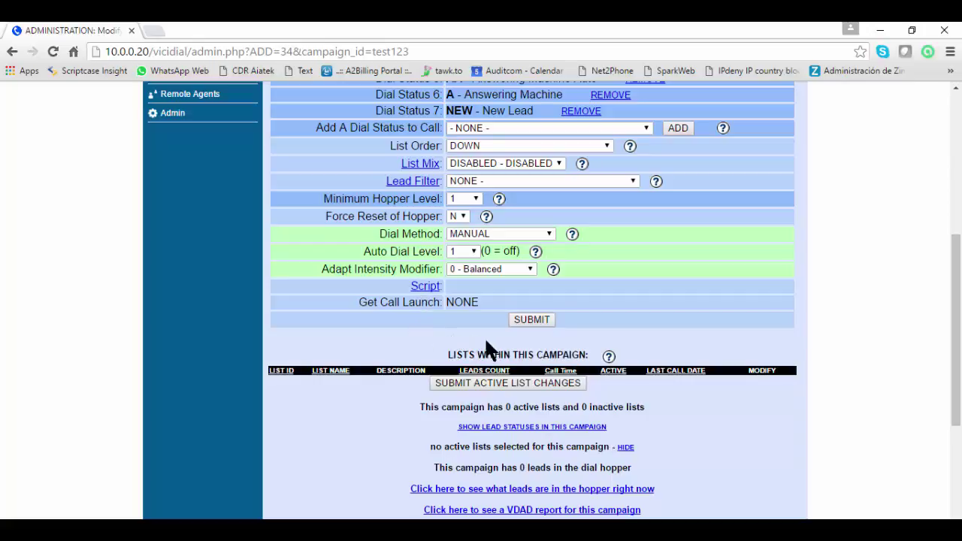
drag(957, 316, 956, 183)
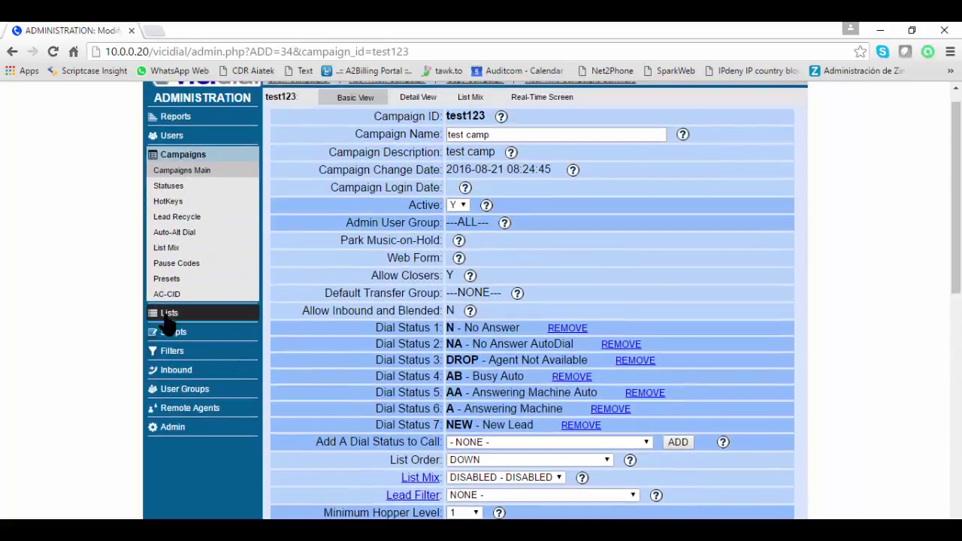
Go to Lists, show all existing lists, and bring up the blank Add A New List form
click(171, 313)
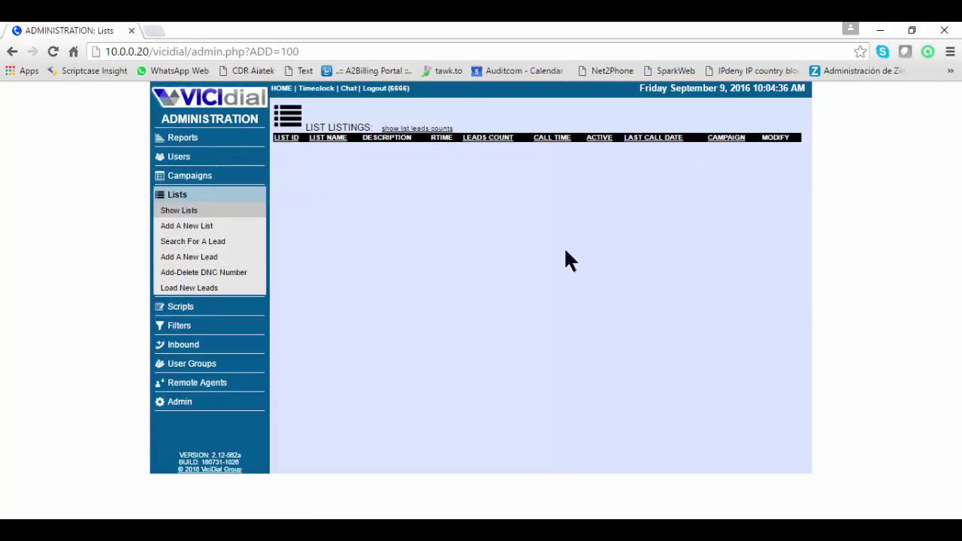
click(174, 214)
click(181, 229)
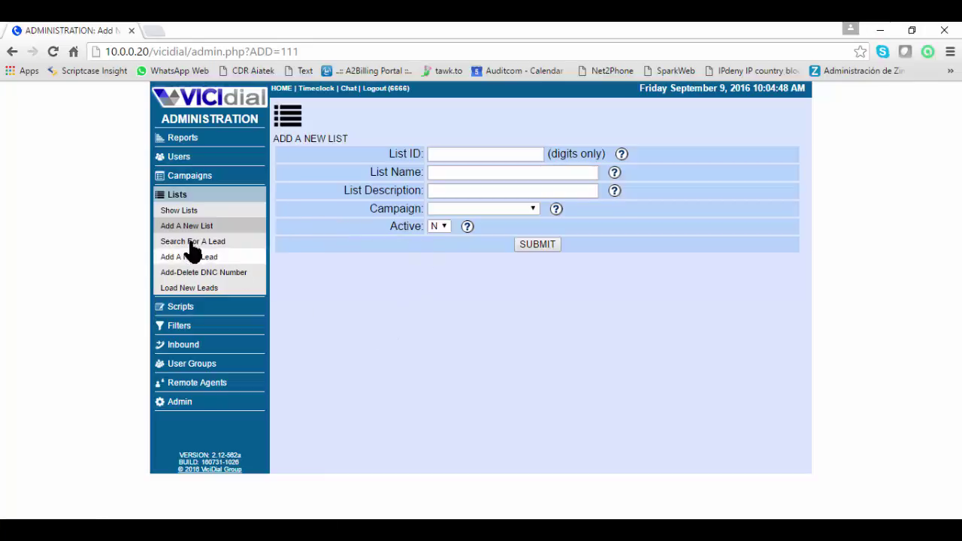
click(454, 153)
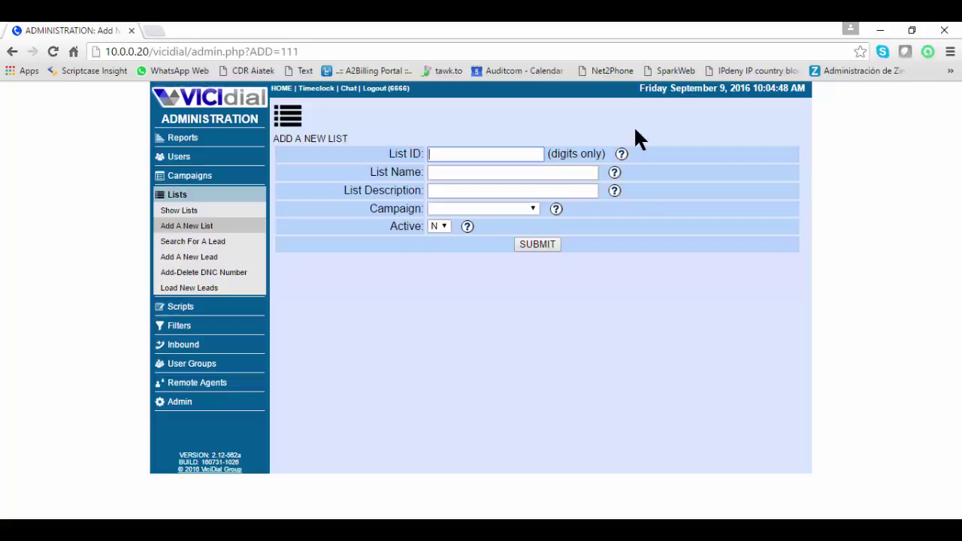
Enter list ID 100, name 'Listado de video' and description 'Este listado es para un entrenamiento'
text(100)
key(Tab)
click(435, 174)
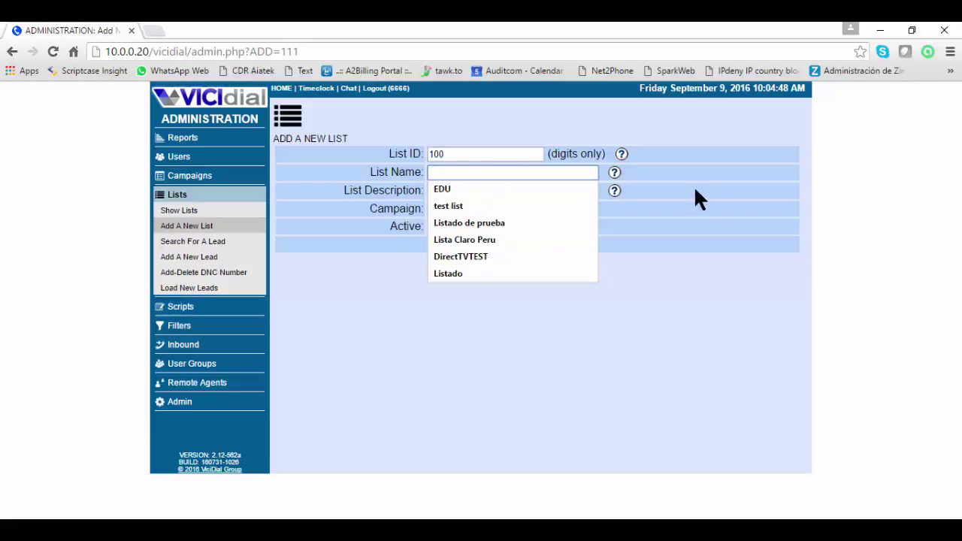
key(Escape)
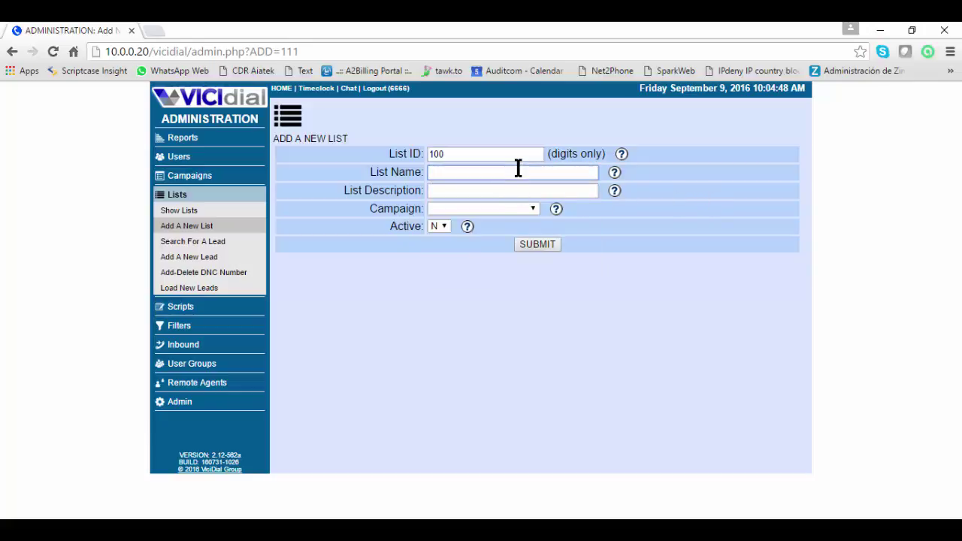
text(Listado de )
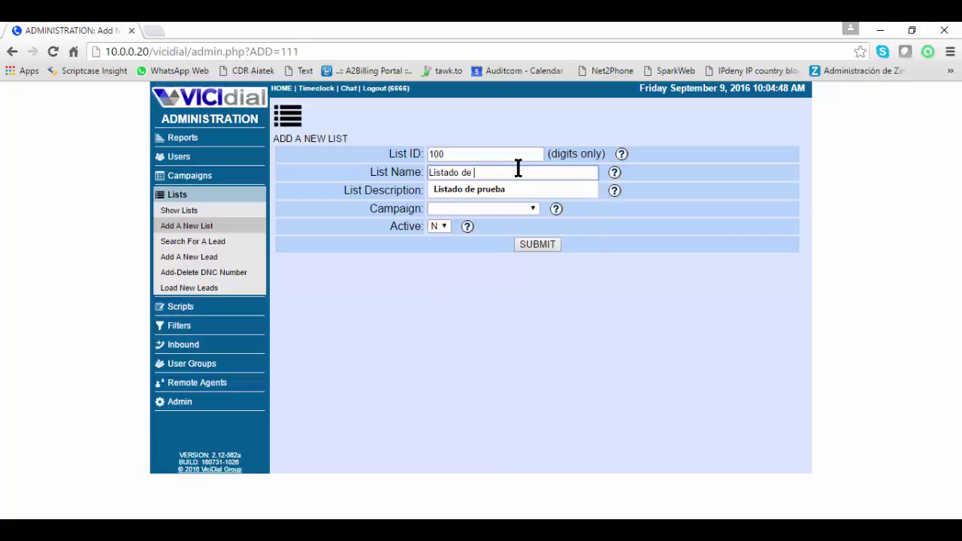
text(video)
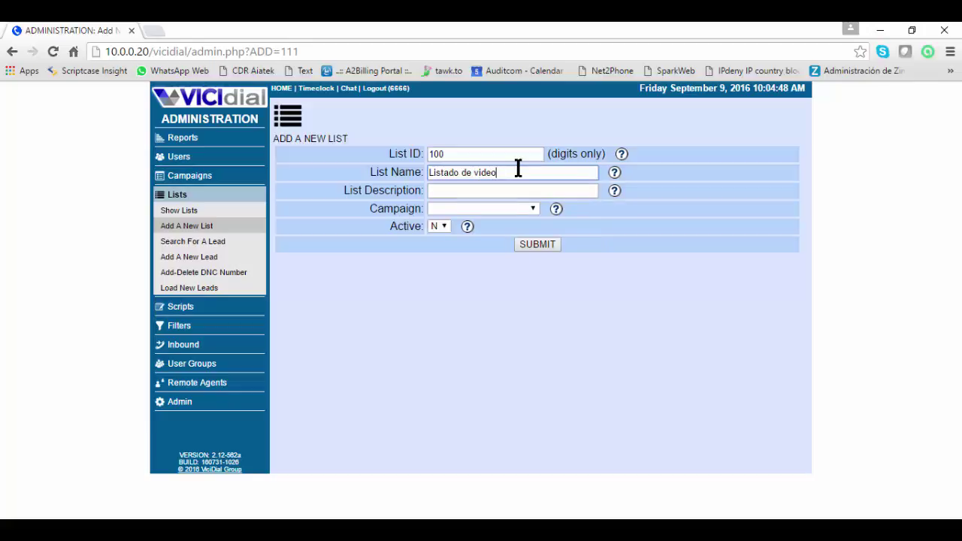
click(516, 188)
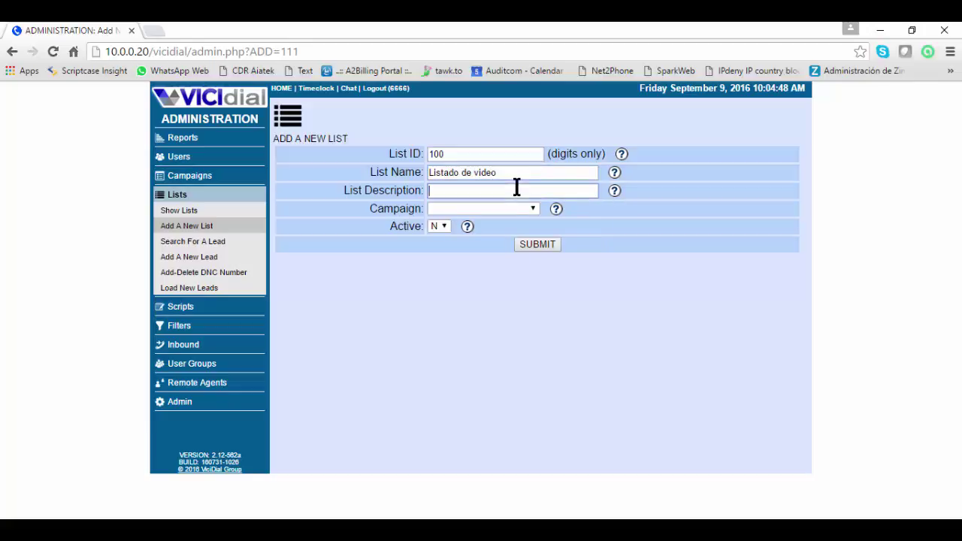
text(Este listado es para un entrenamiento)
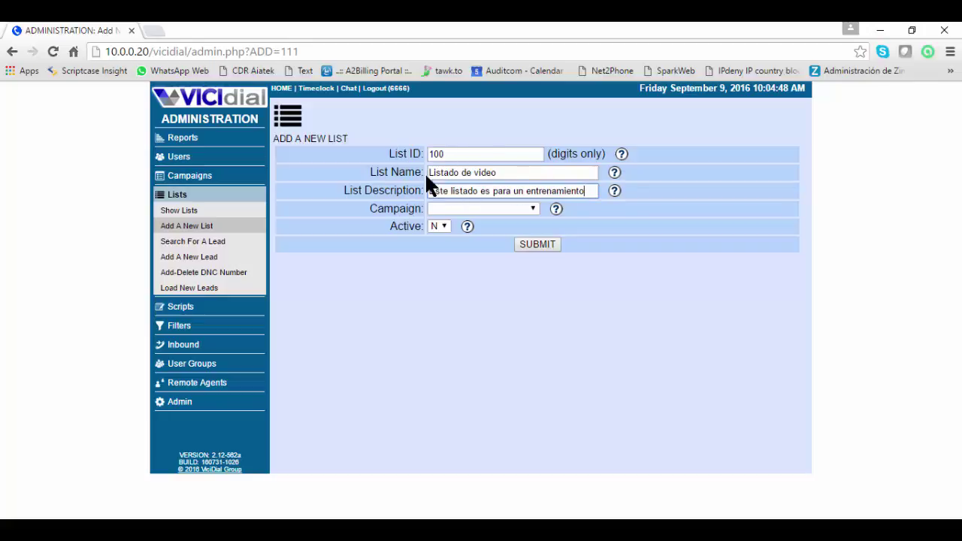
Assign the list to campaign test123, set Active to Y, and submit it
click(469, 209)
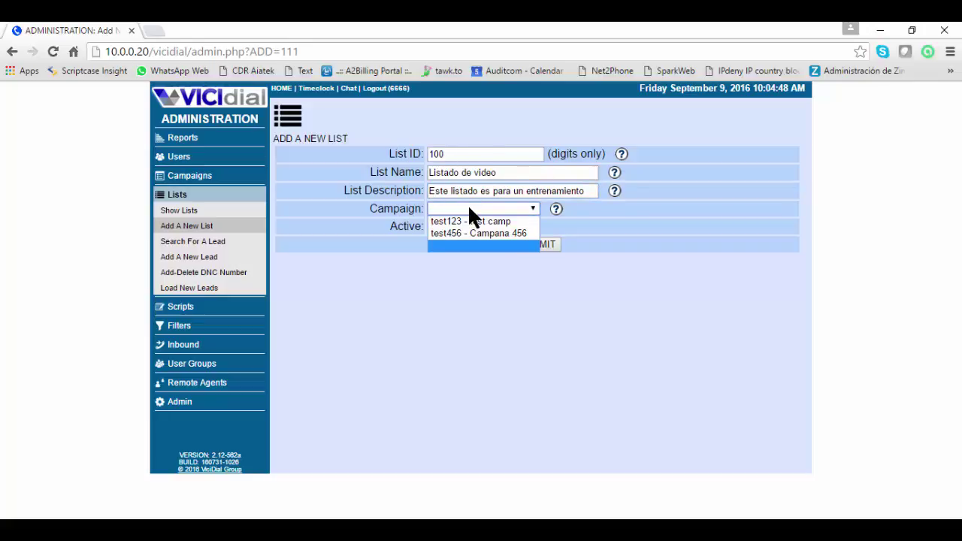
click(469, 209)
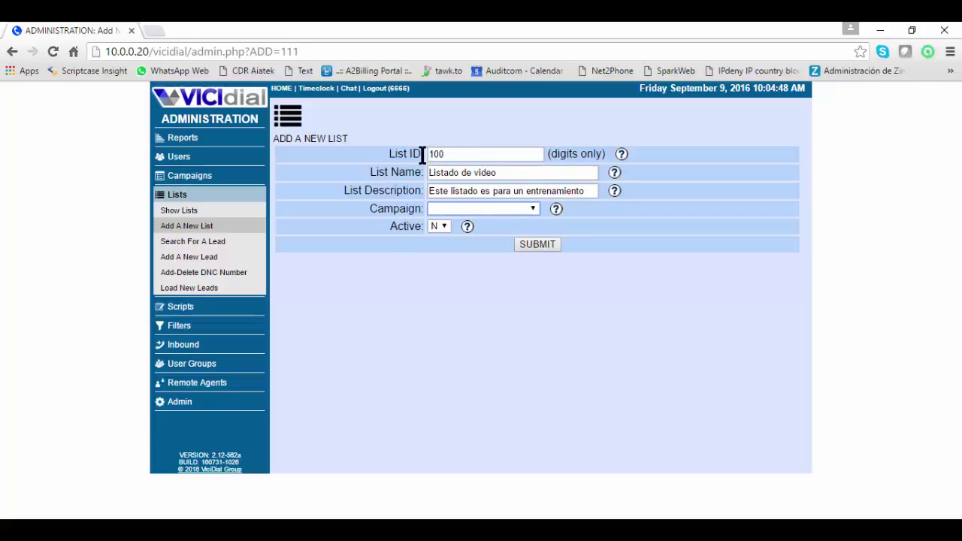
click(486, 209)
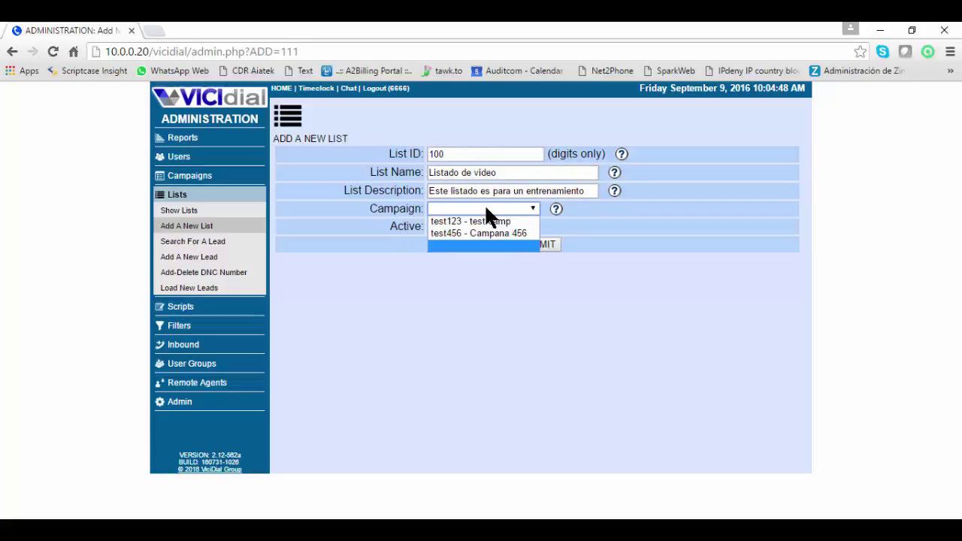
click(469, 221)
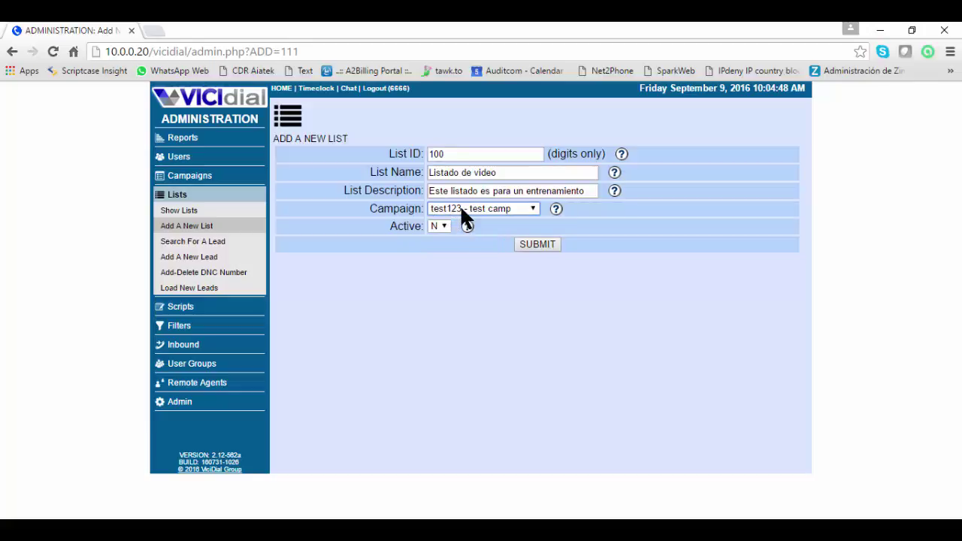
click(440, 225)
click(551, 244)
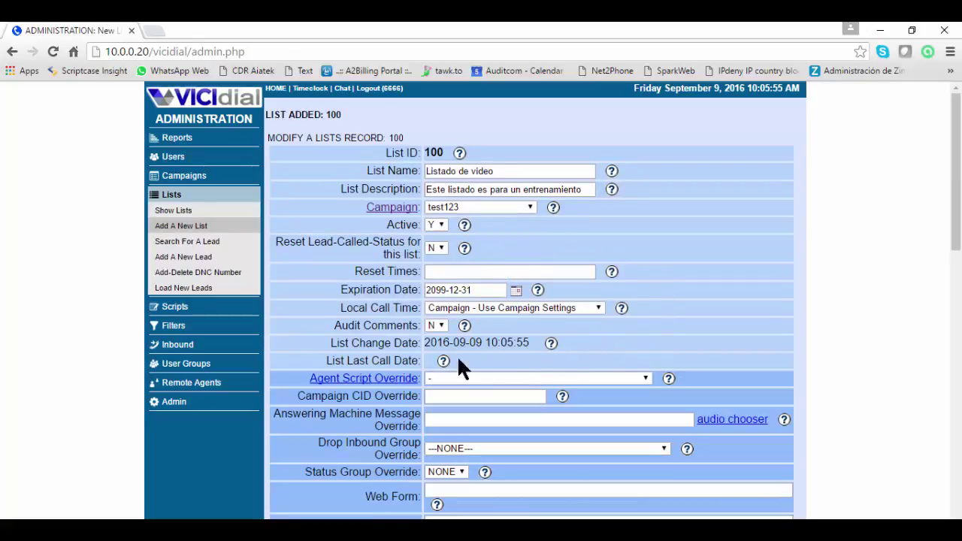
Recheck campaign test123's settings, then view all lists to confirm list 100 is active on test123
click(184, 176)
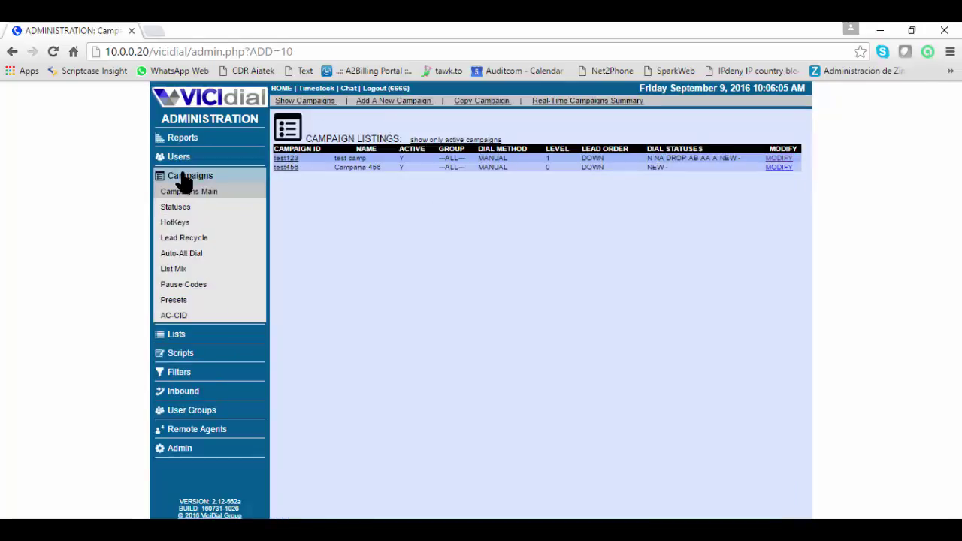
click(282, 159)
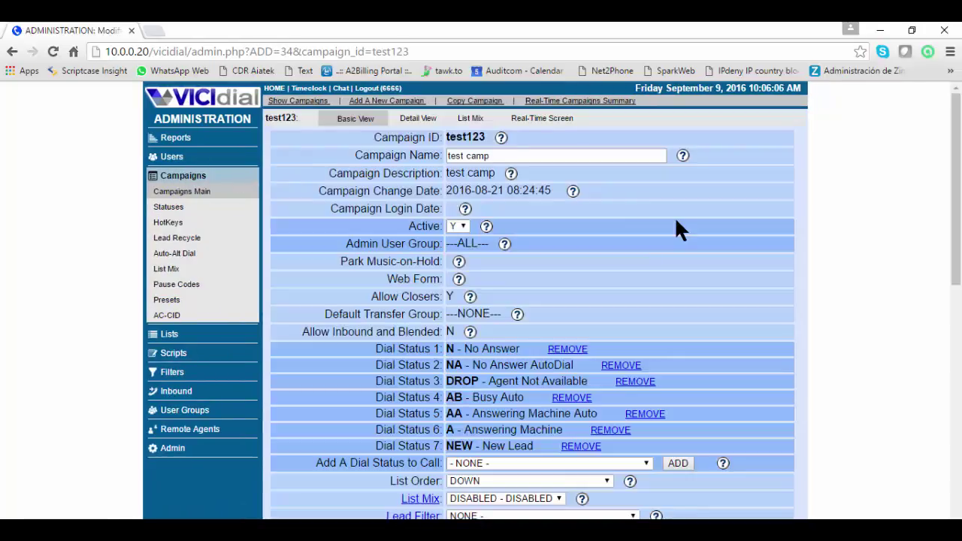
scroll(676, 224, down, 20)
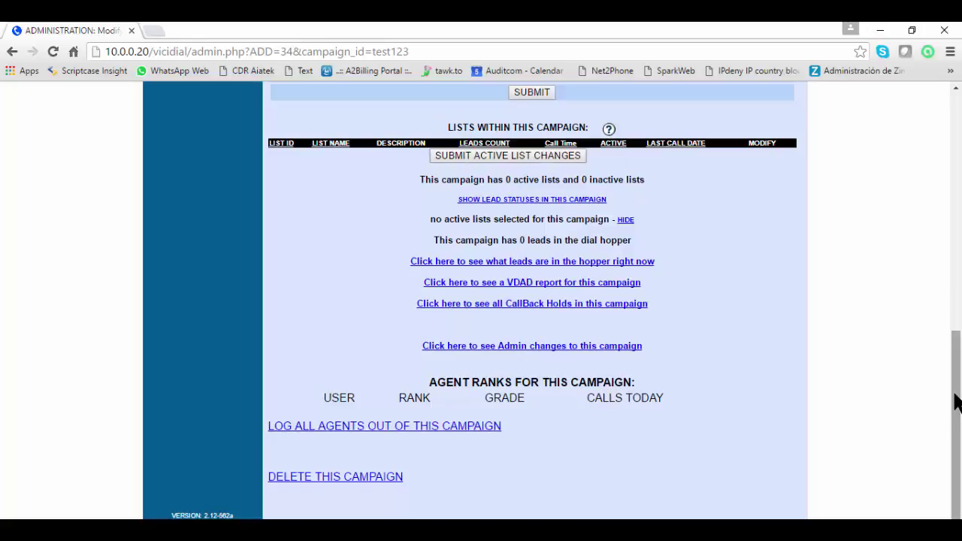
drag(957, 353, 958, 142)
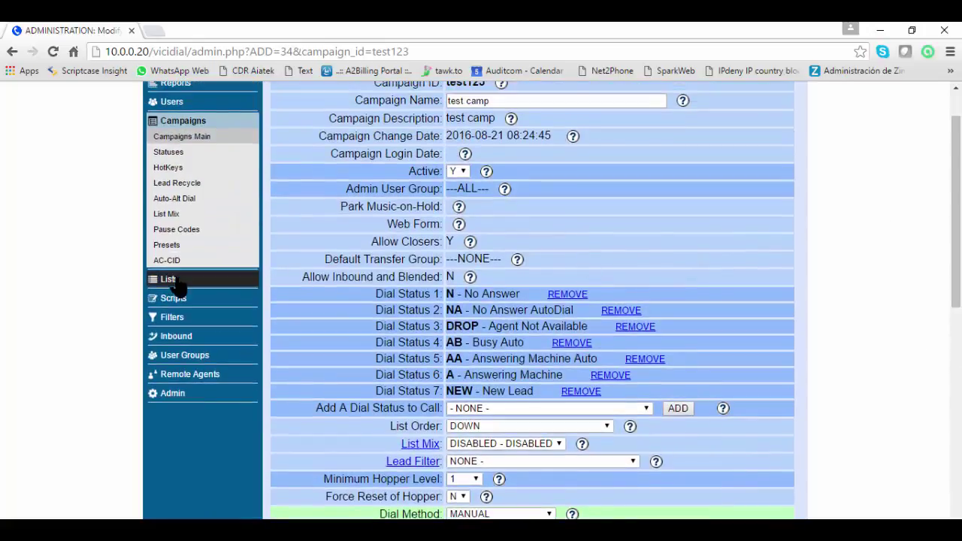
click(173, 281)
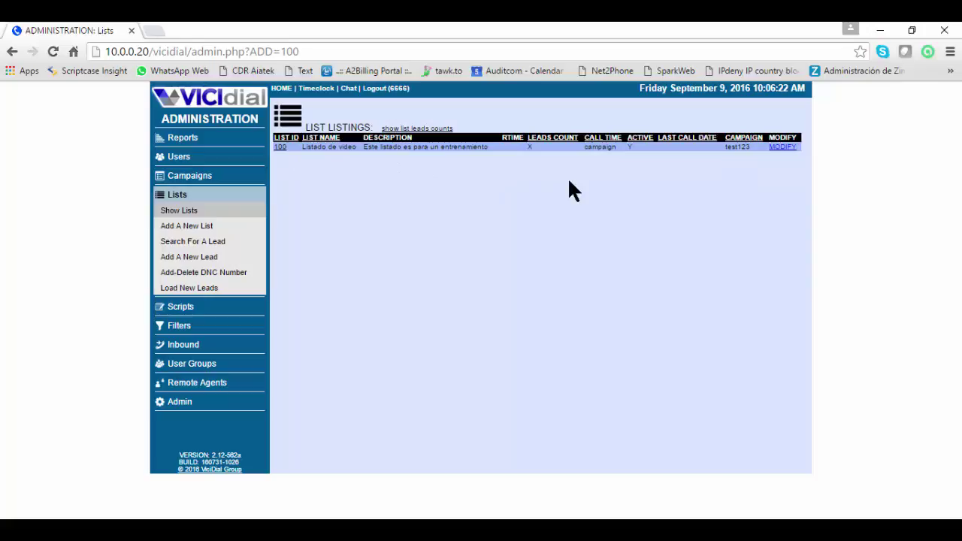
Review list 100's modify page down to the status totals, confirming it holds zero leads
click(784, 147)
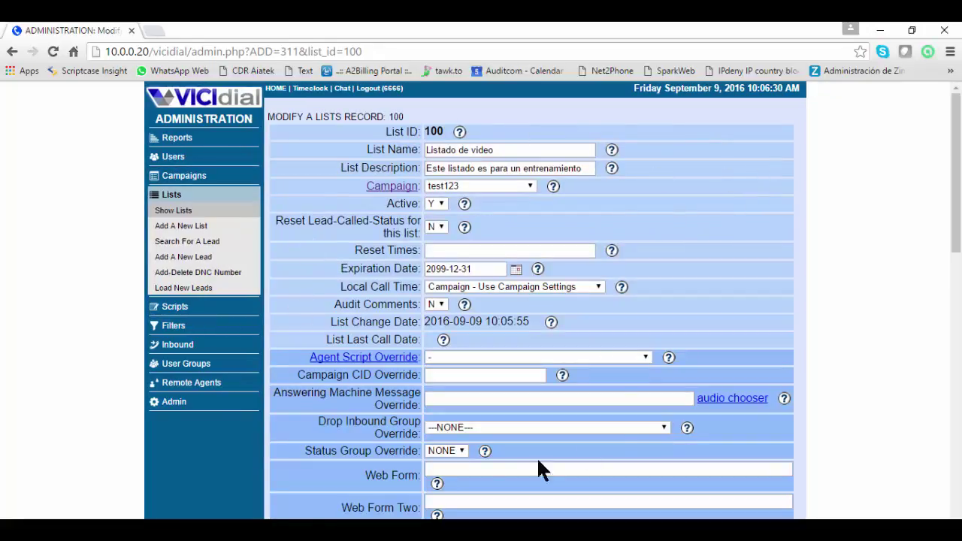
drag(957, 173, 957, 361)
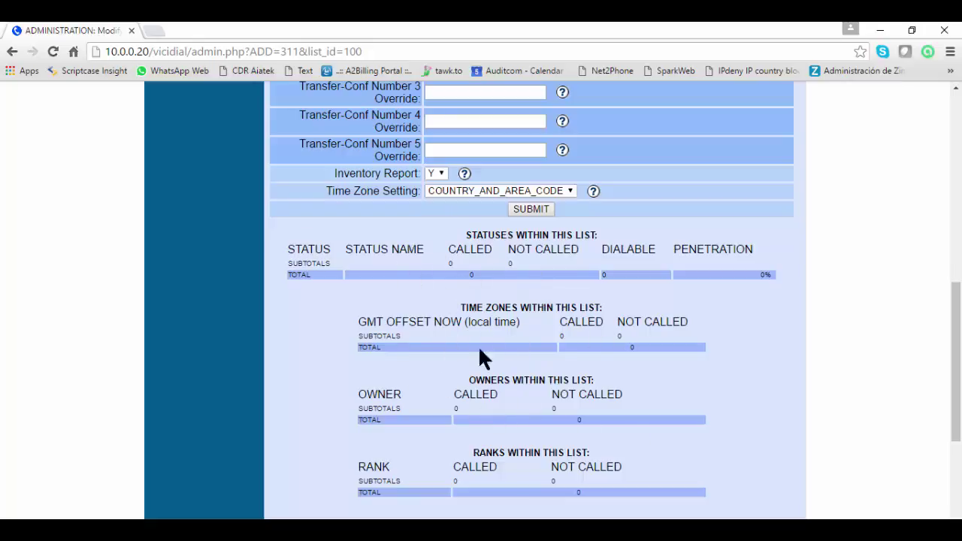
drag(955, 394, 953, 187)
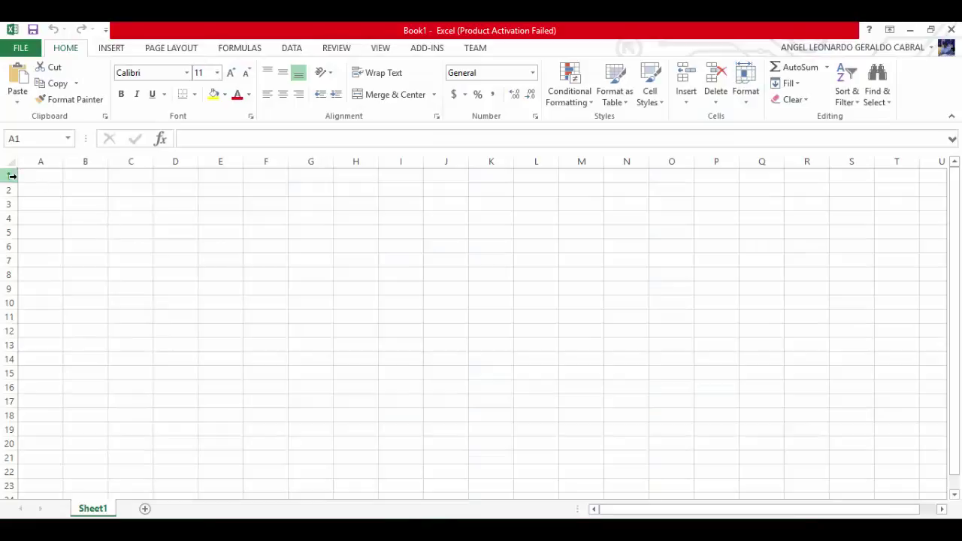
Type headers lista, nombre and apellido into cells A1 to C1
click(12, 175)
click(55, 173)
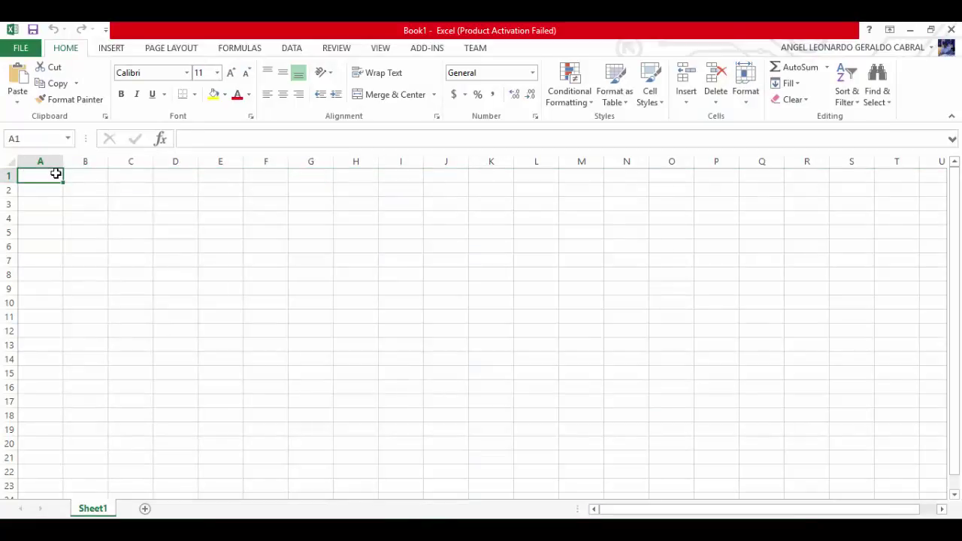
text(lista)
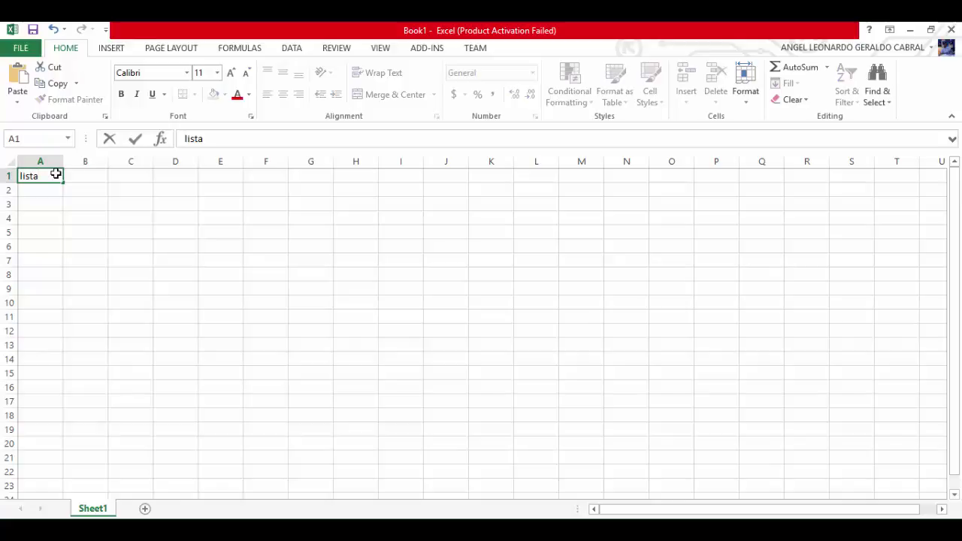
key(Tab)
text(nombre)
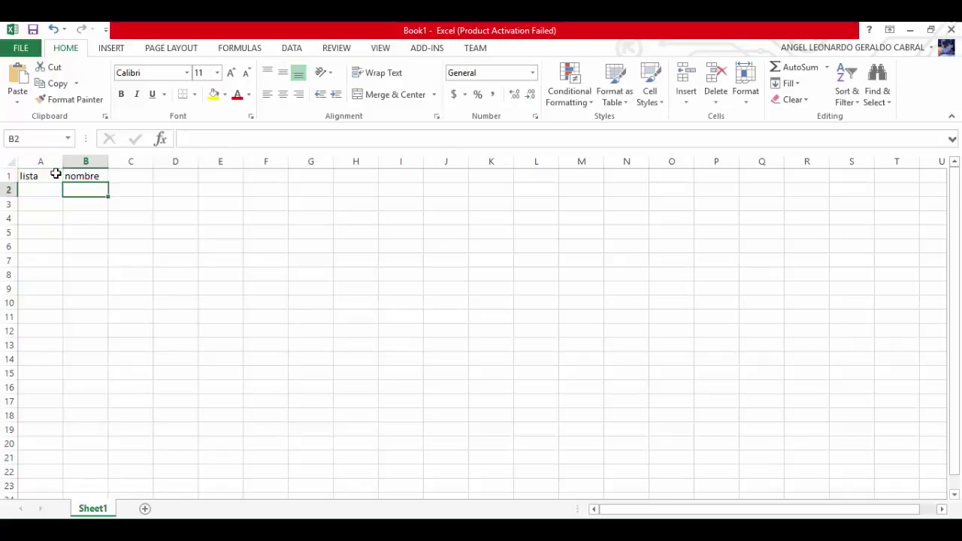
key(Up)
key(Right)
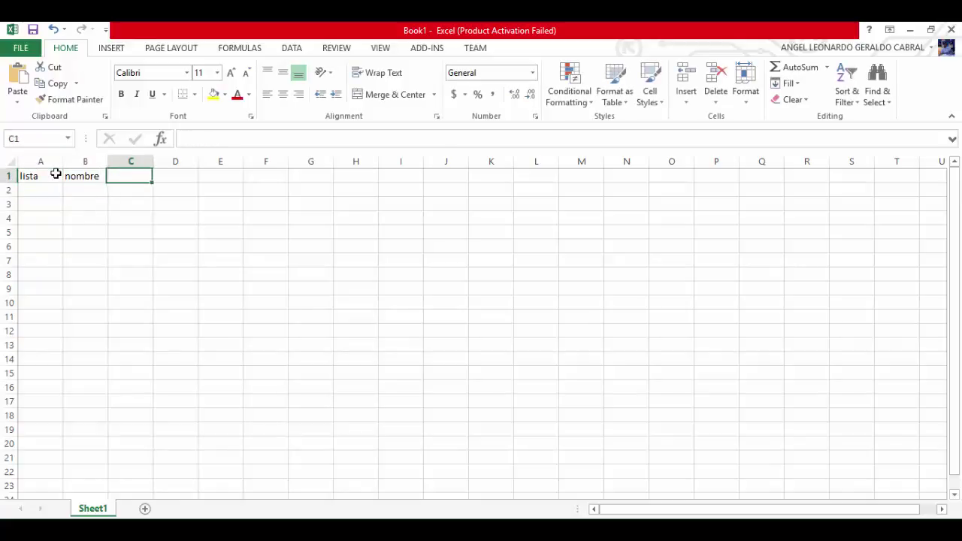
text(apellido)
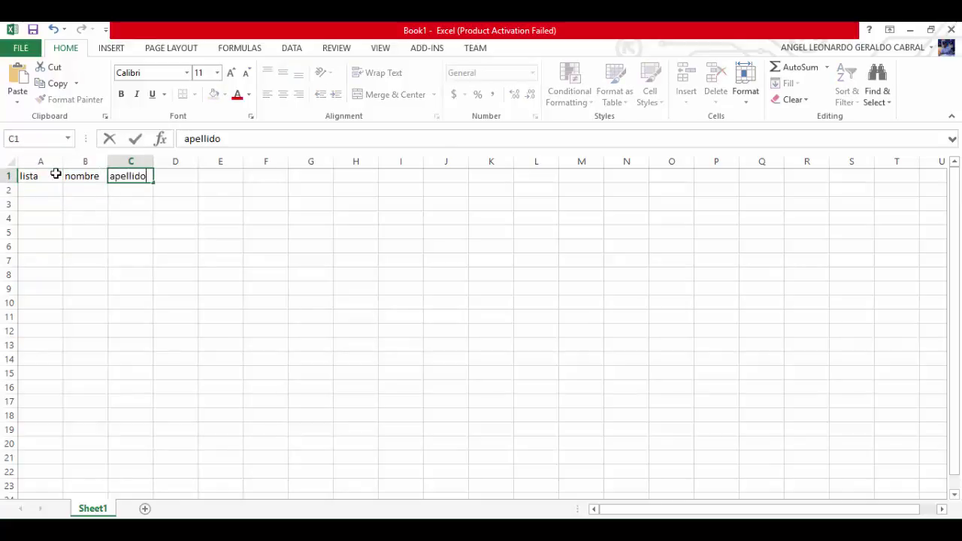
key(Tab)
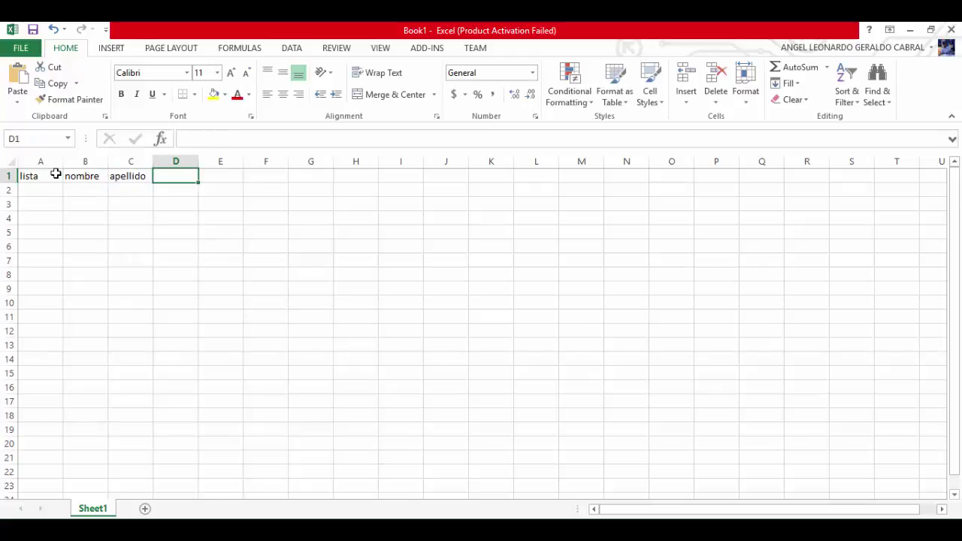
Add headers direccion, ciudad, estado and zipcode in D1 to G1, correcting the E1 entry
text(direccion)
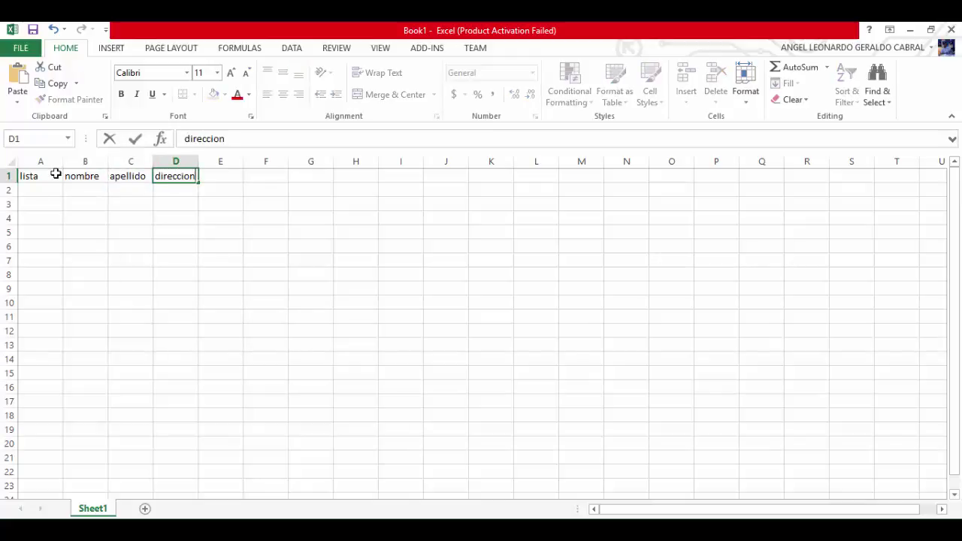
key(Return)
key(Up)
key(Right)
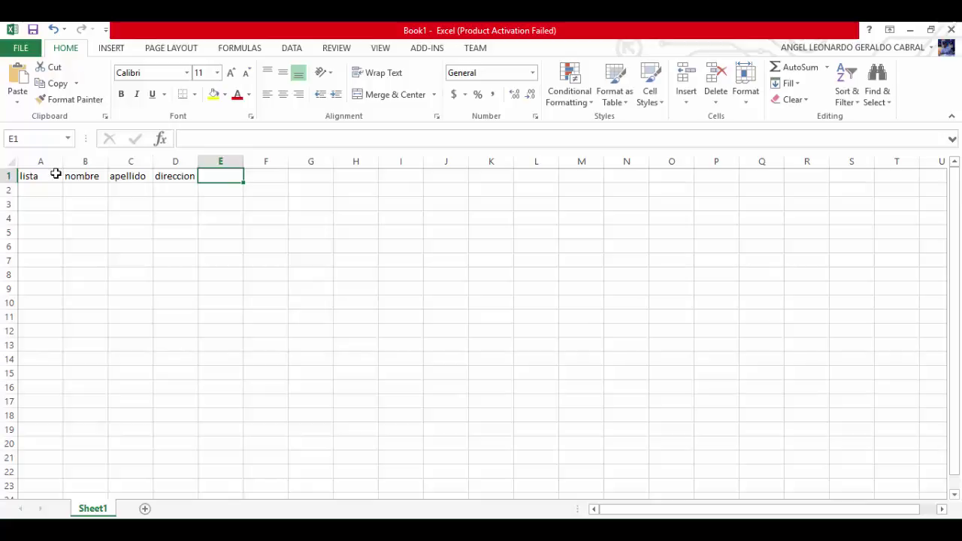
text(estado)
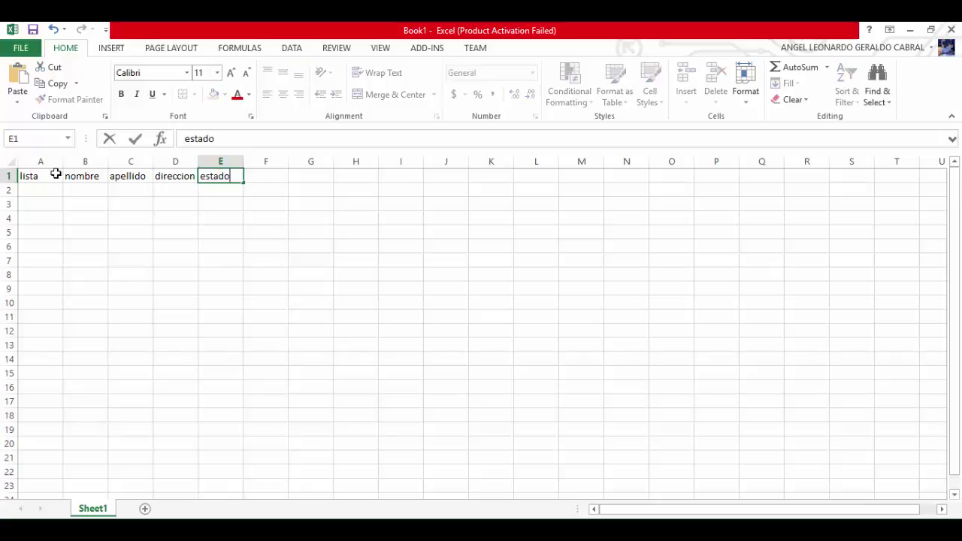
key(Tab)
key(Left)
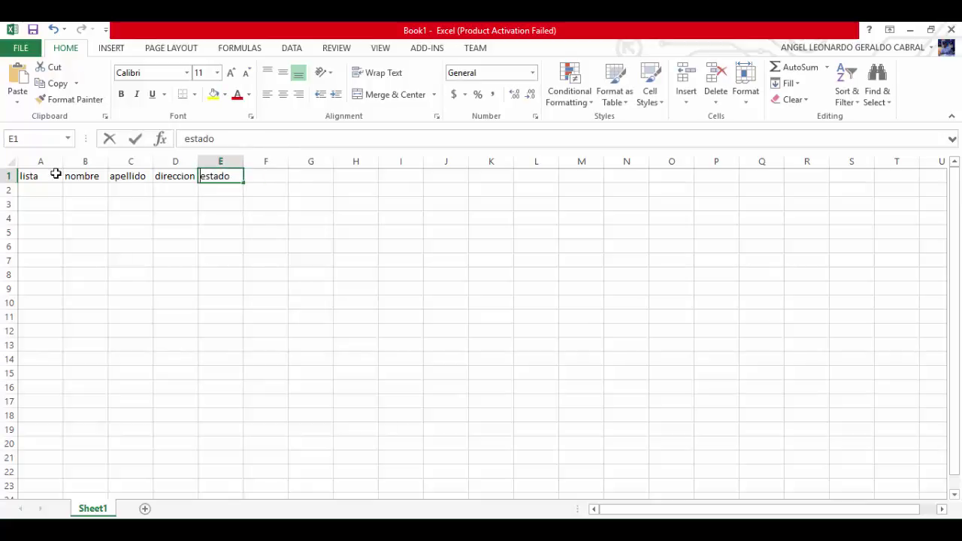
text(ciudad)
key(Tab)
text(estado)
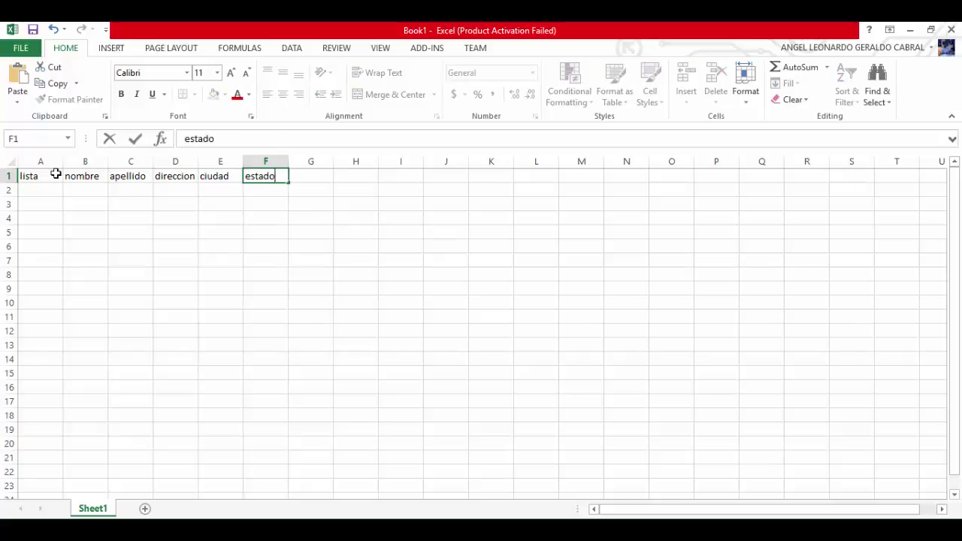
key(Tab)
text(zi)
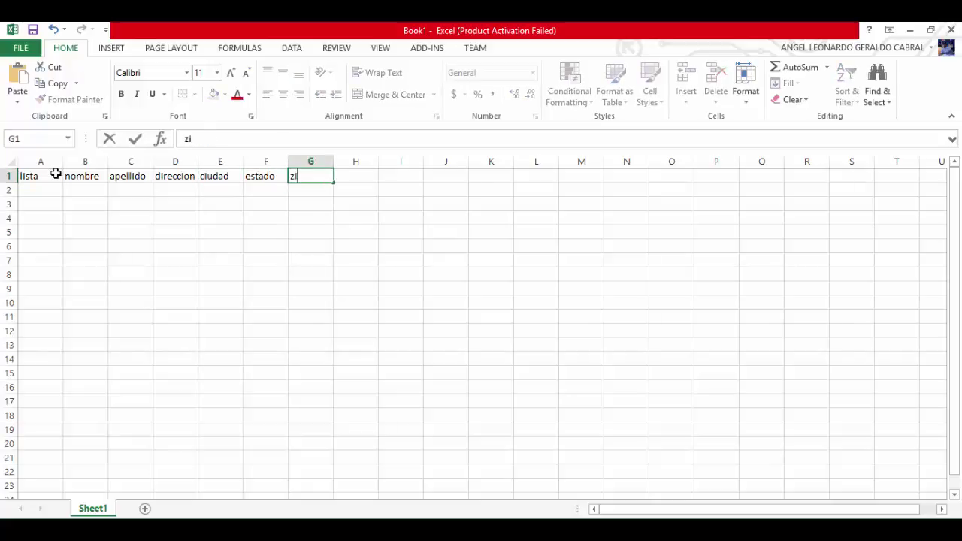
text(pcode)
key(Tab)
Enter telefono as the H1 header and return to cell A2
text(t)
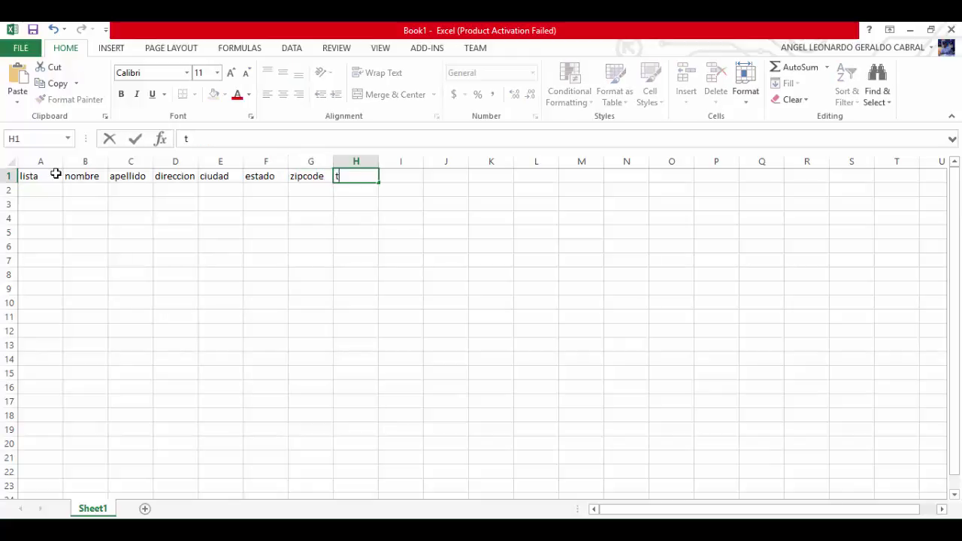
text(elefono)
key(Return)
key(Left)
key(Left)
key(Left)
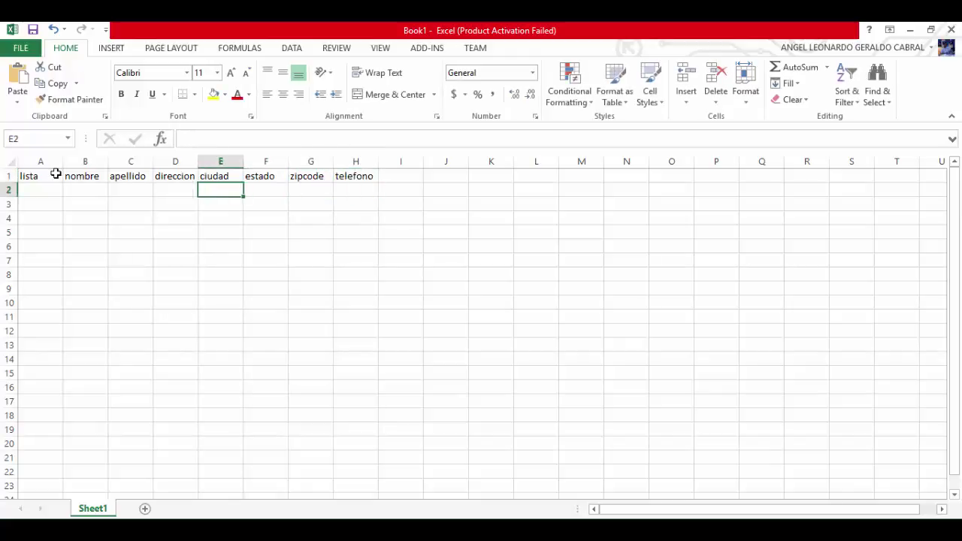
key(Left)
key(Left)
key(Left)
key(Left)
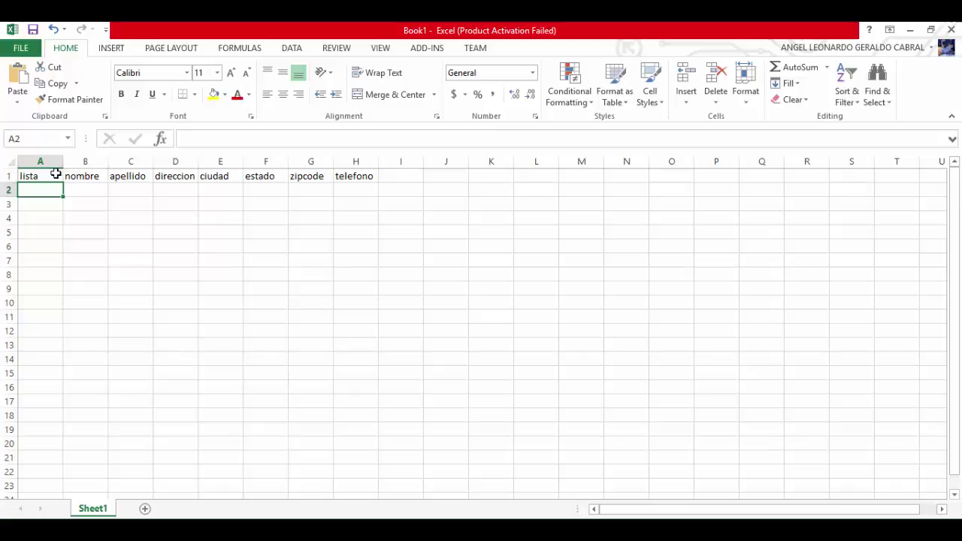
Fill cells A2 through A5 with list ID 100, checking the ID against VICIdial
text(100)
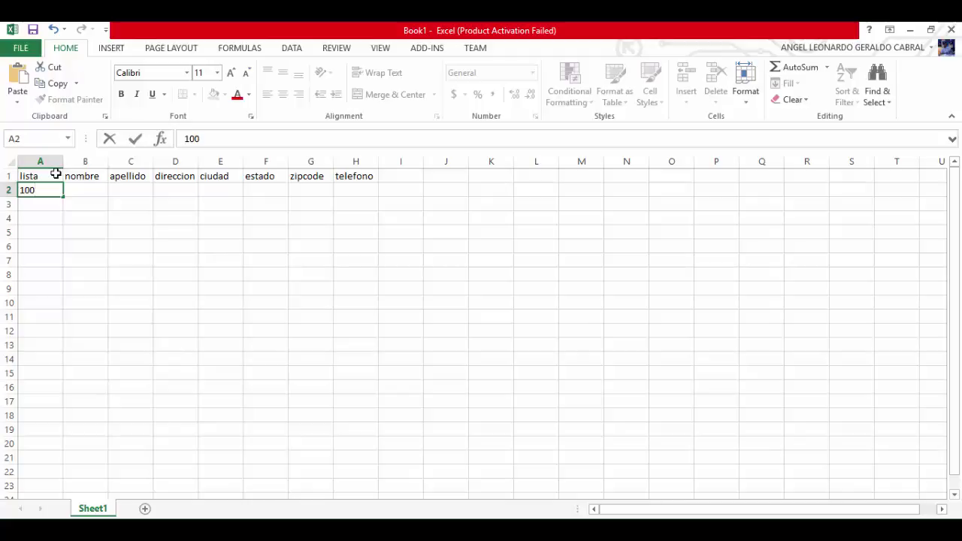
key(Return)
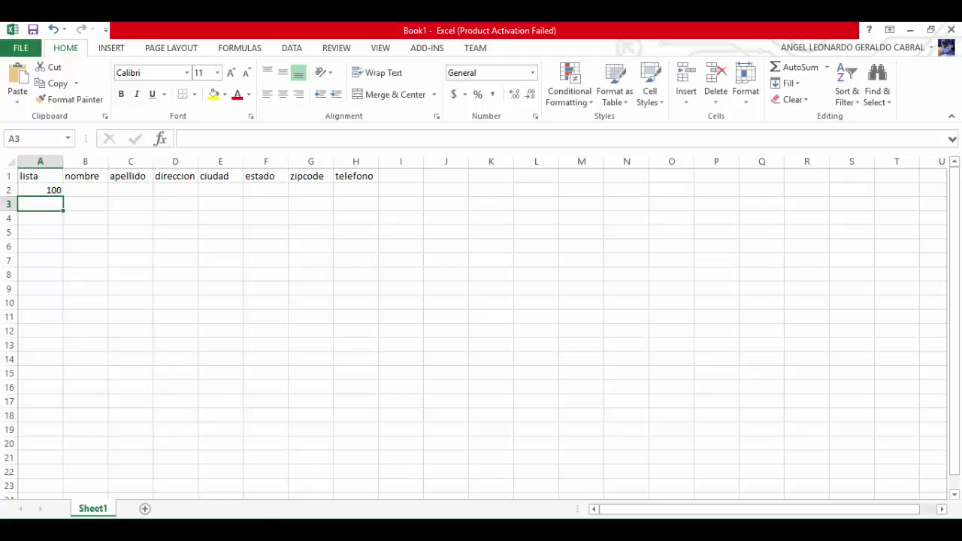
key(alt+Tab)
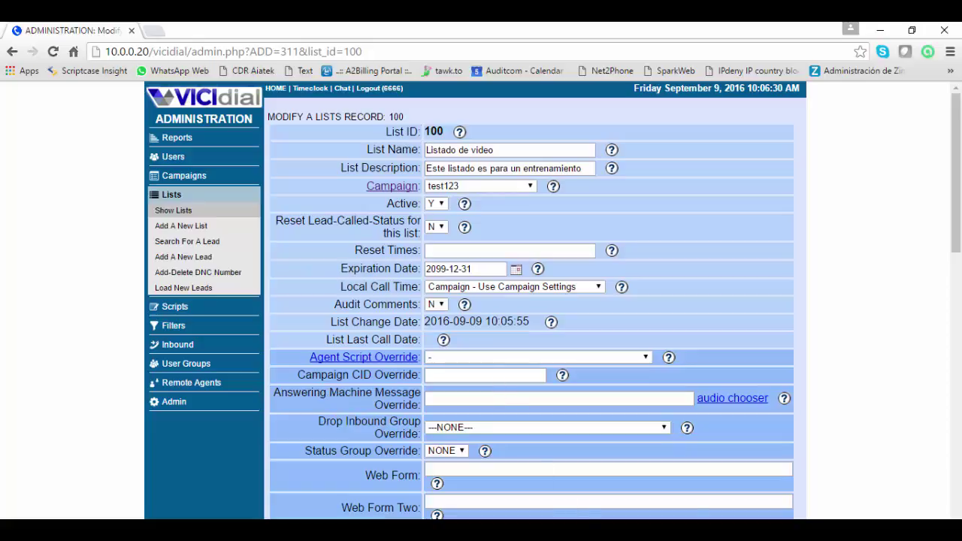
key(alt+Tab)
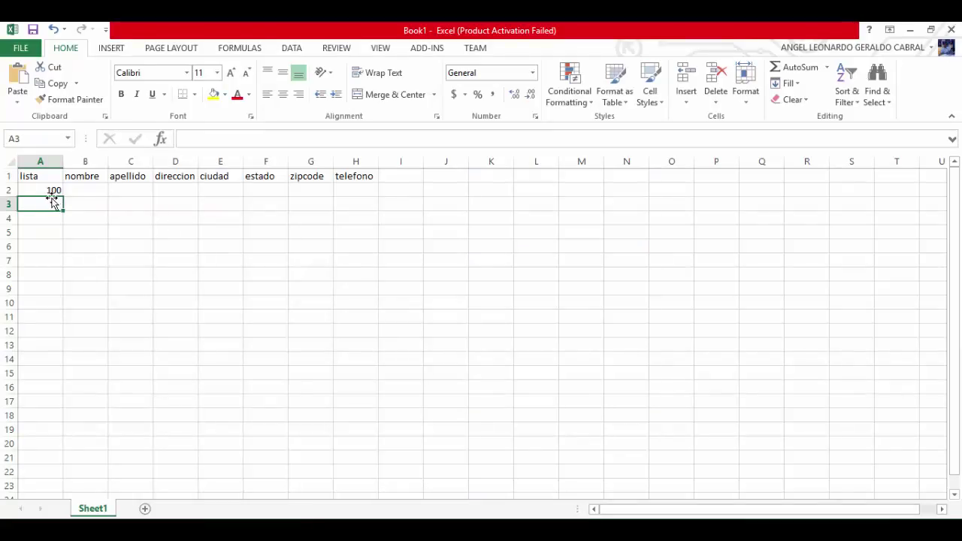
double_click(50, 204)
text(100)
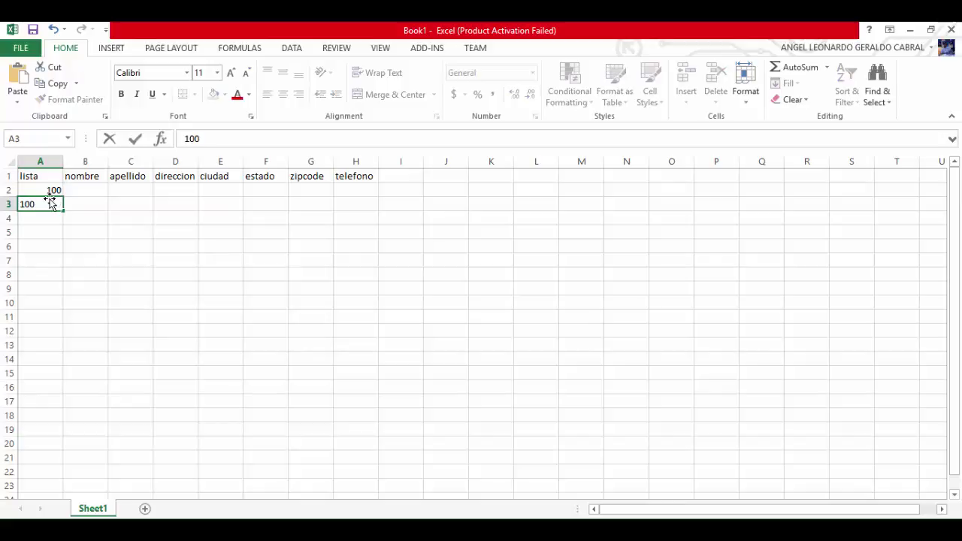
key(Return)
text(100)
key(Return)
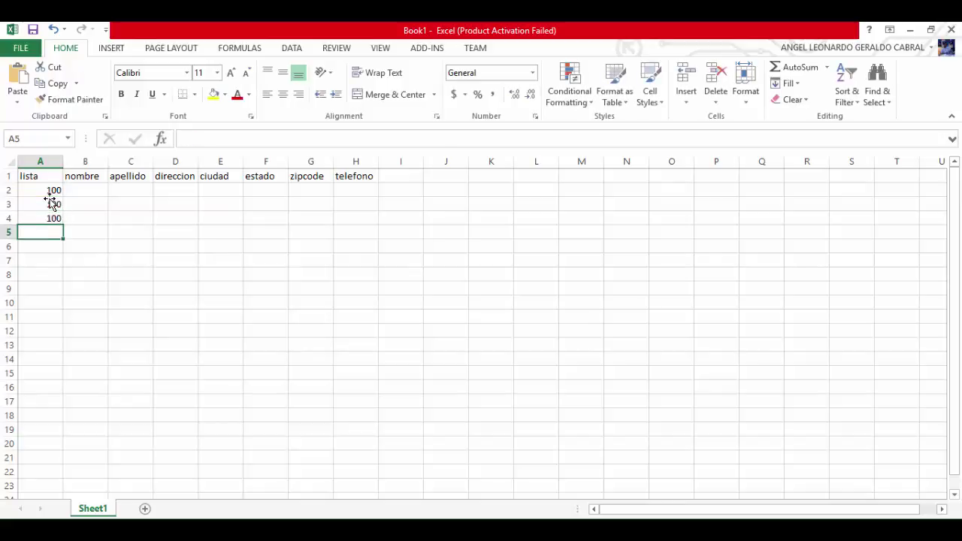
text(100)
key(Return)
key(Up)
key(Up)
key(Up)
key(Up)
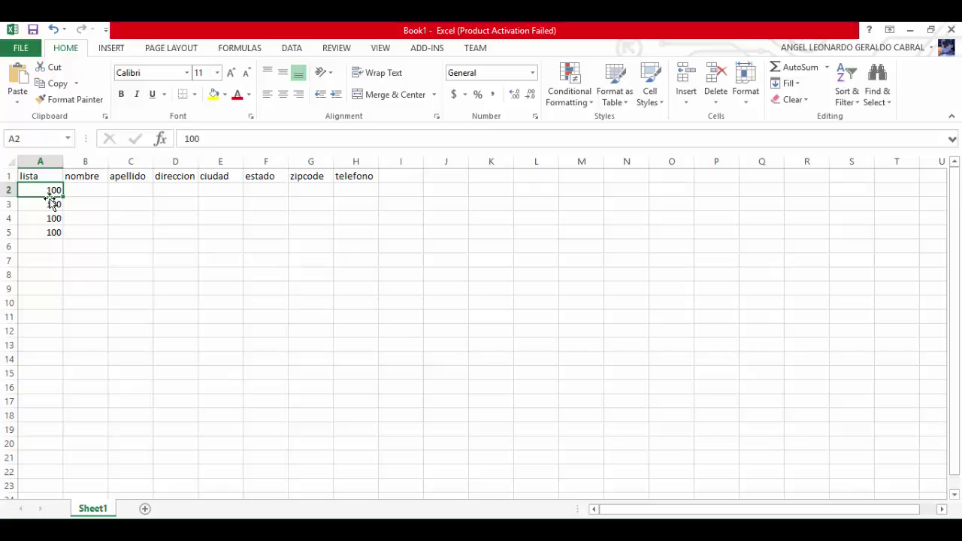
key(Tab)
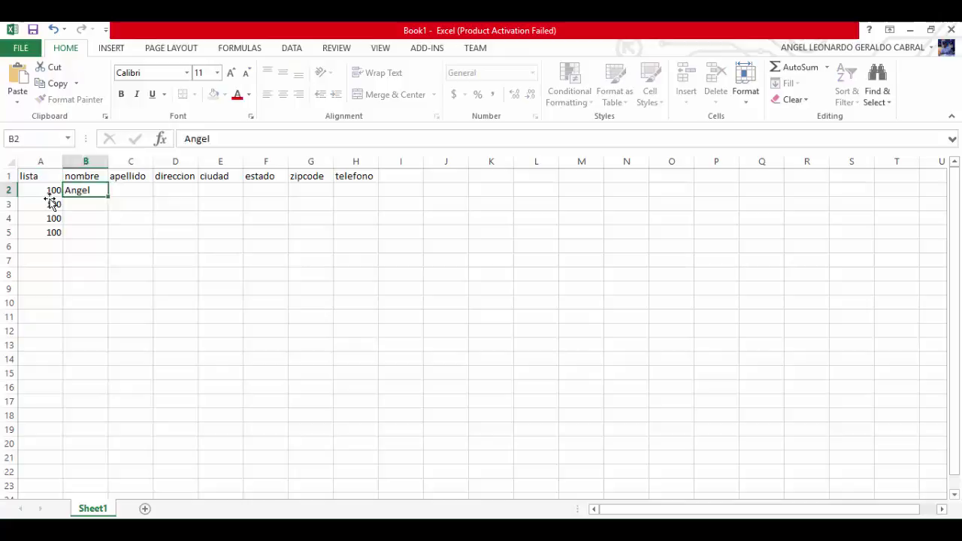
Enter a sample first name, last name and placeholder address ABC in B2 to D2
key(Tab)
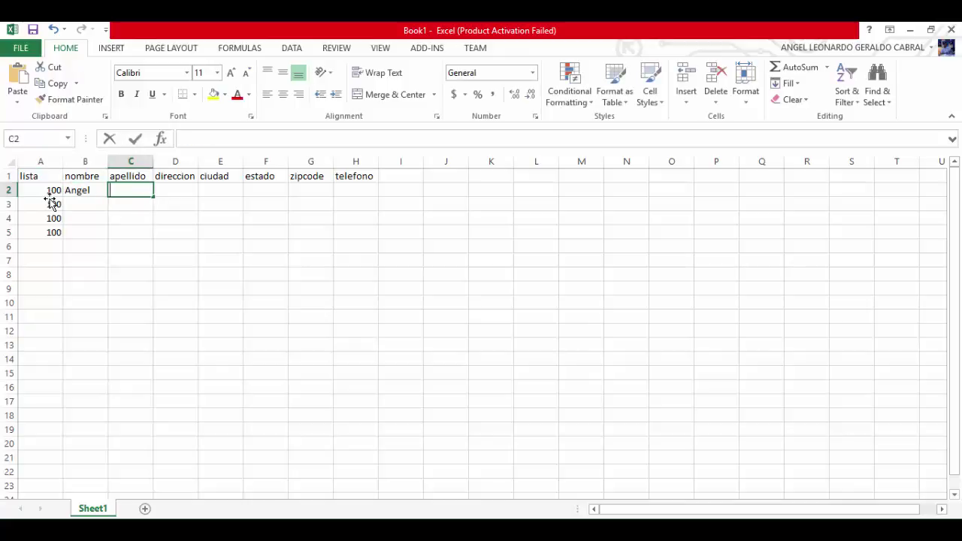
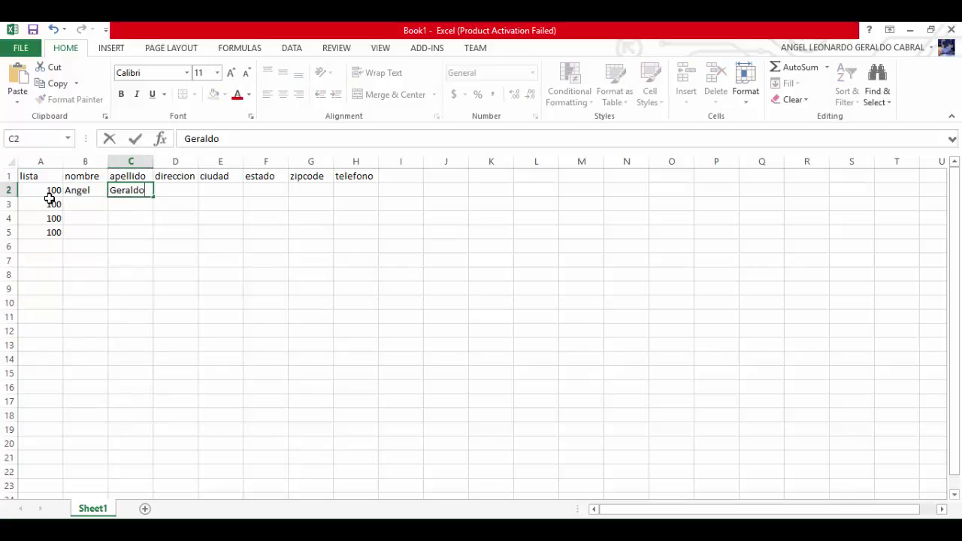
key(Tab)
text(ABC)
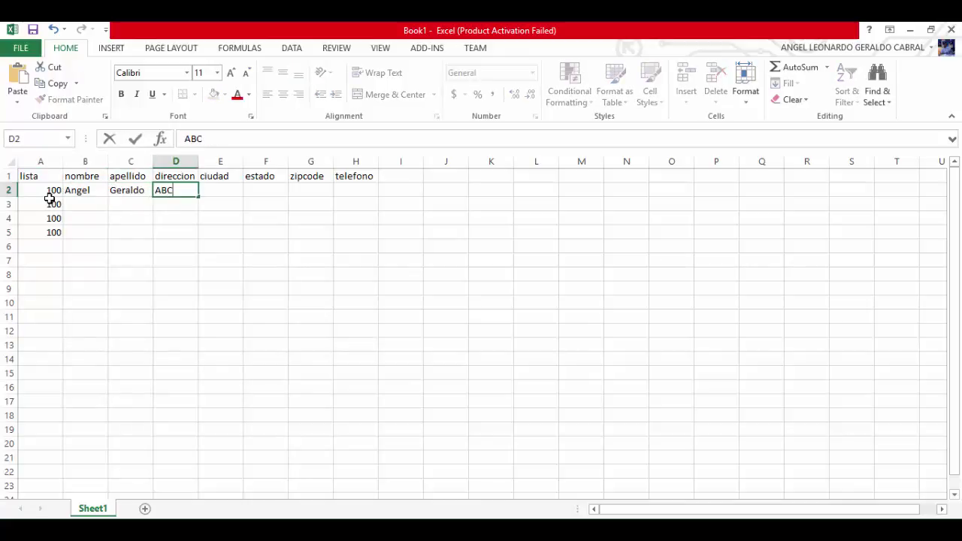
key(Tab)
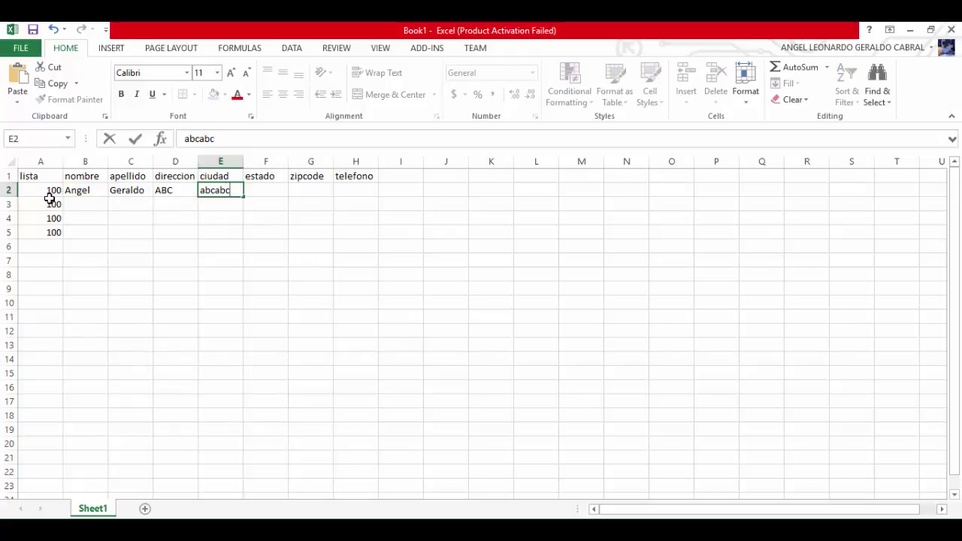
Complete row 2 with placeholder city and state, a zip code and a phone number
key(Tab)
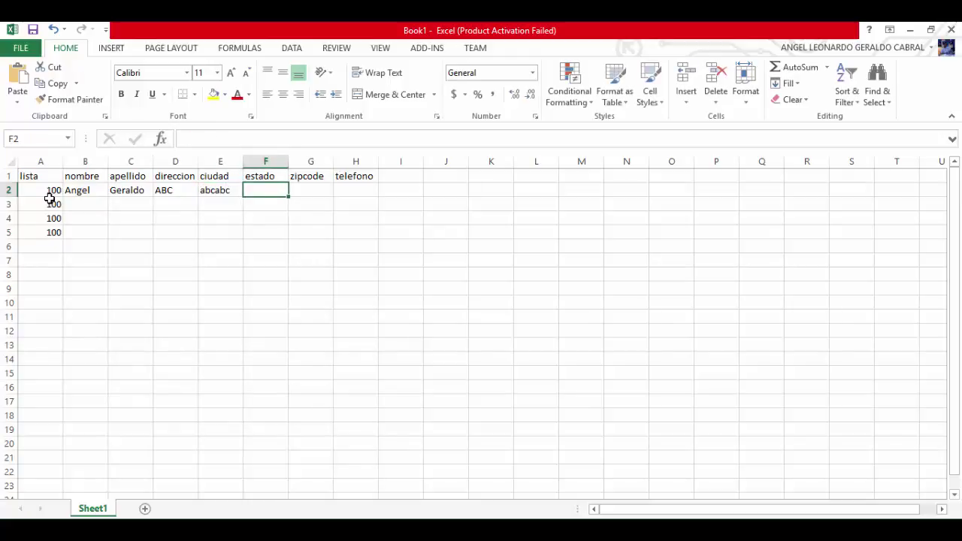
key(Tab)
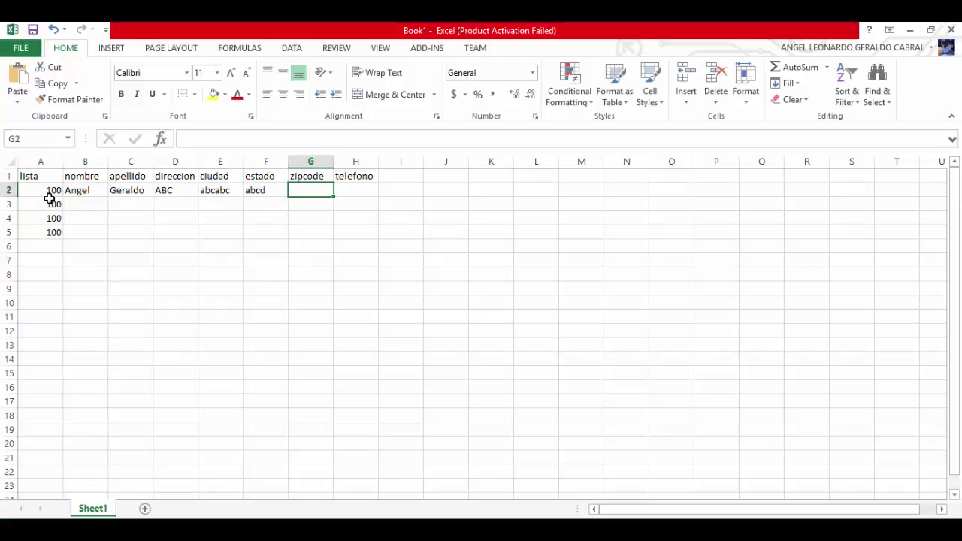
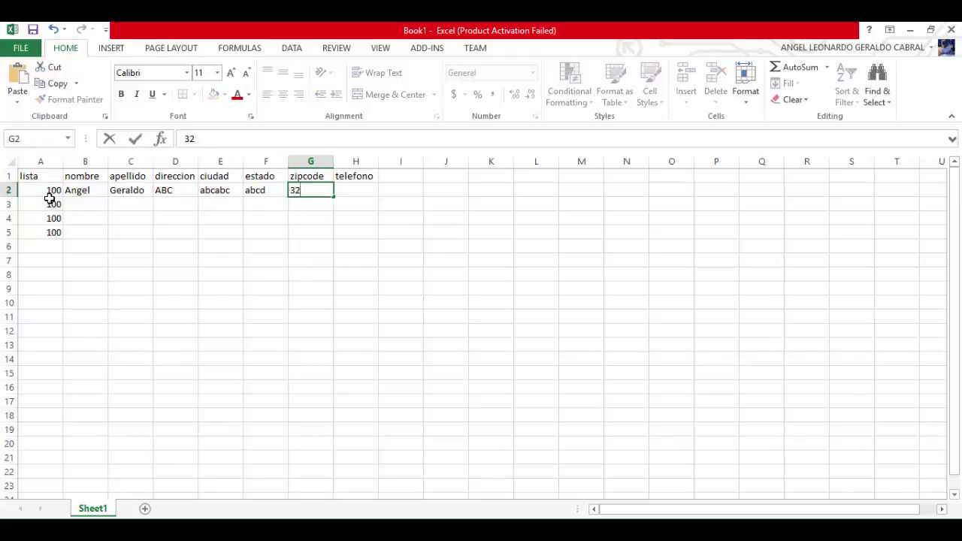
key(Tab)
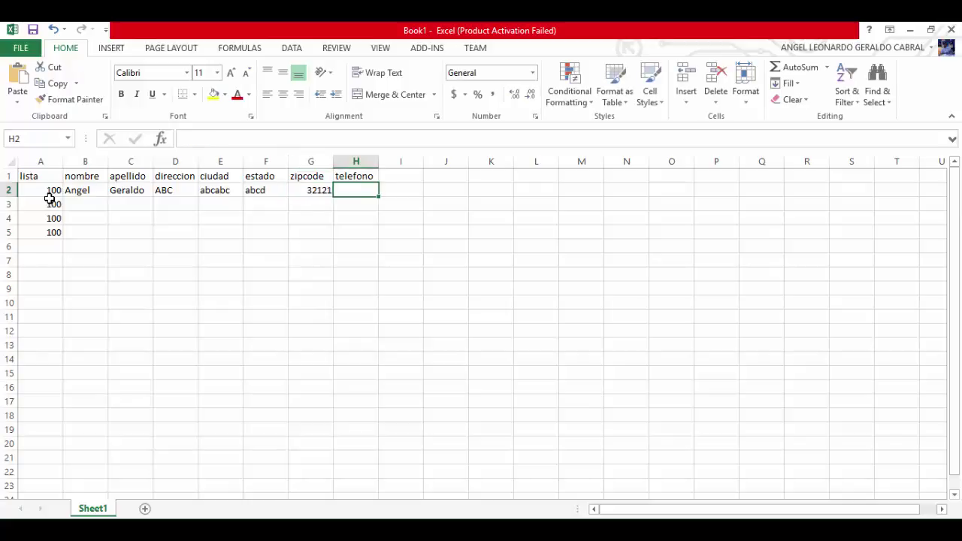
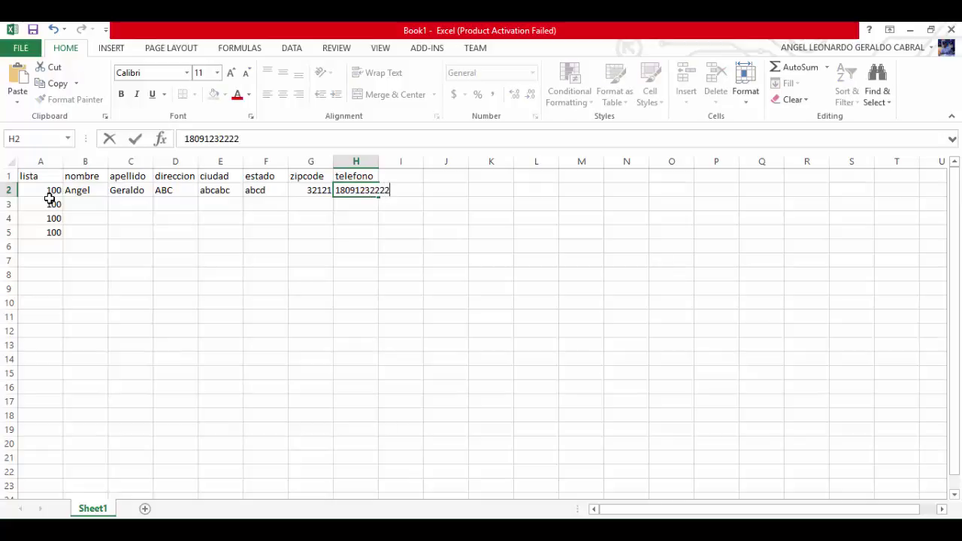
key(Return)
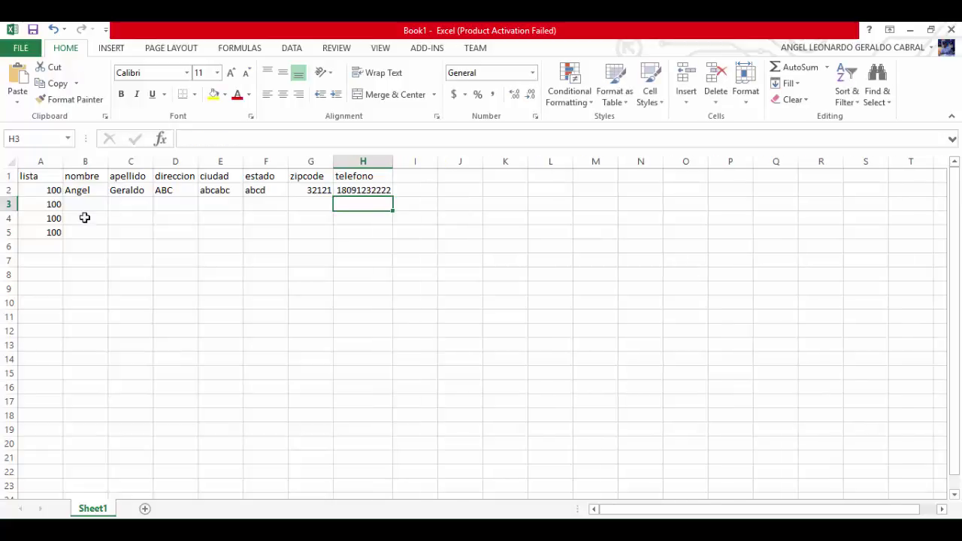
Copy the A2:H2 lead row and paste it into rows 3 through 21
click(39, 187)
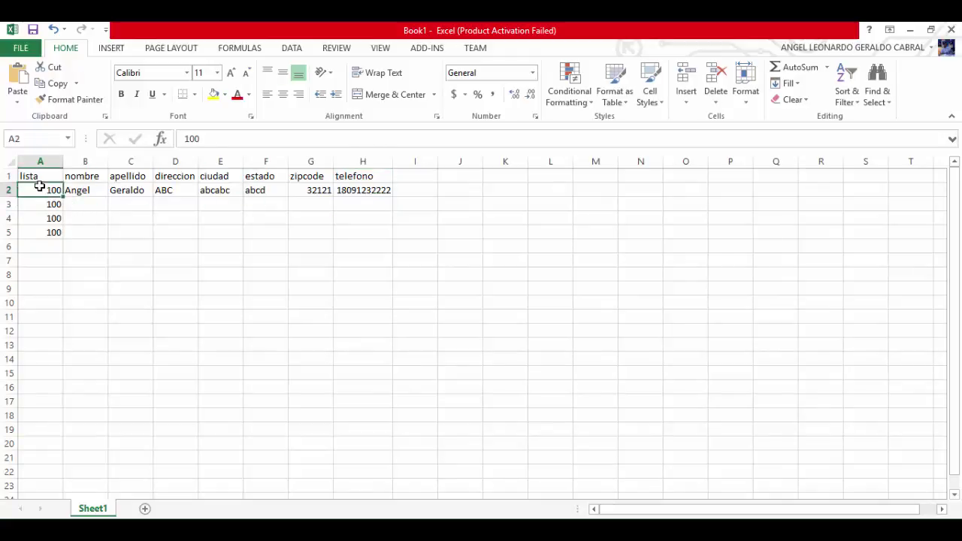
key(shift+Right)
key(shift+Right)
key(shift+Right)
key(shift+Right)
key(shift+Right)
key(shift+Right)
key(shift+Right)
key(shift+Right)
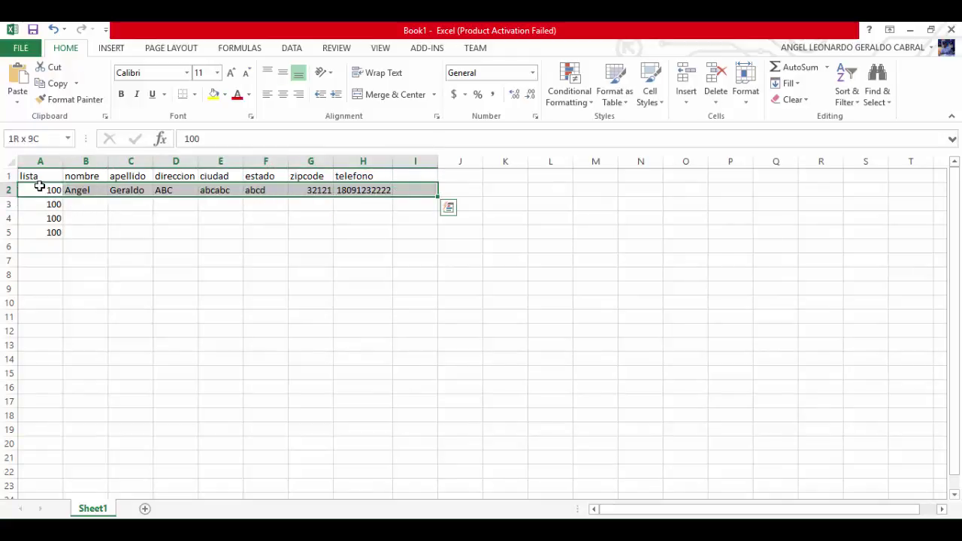
key(shift+Left)
key(ctrl+c)
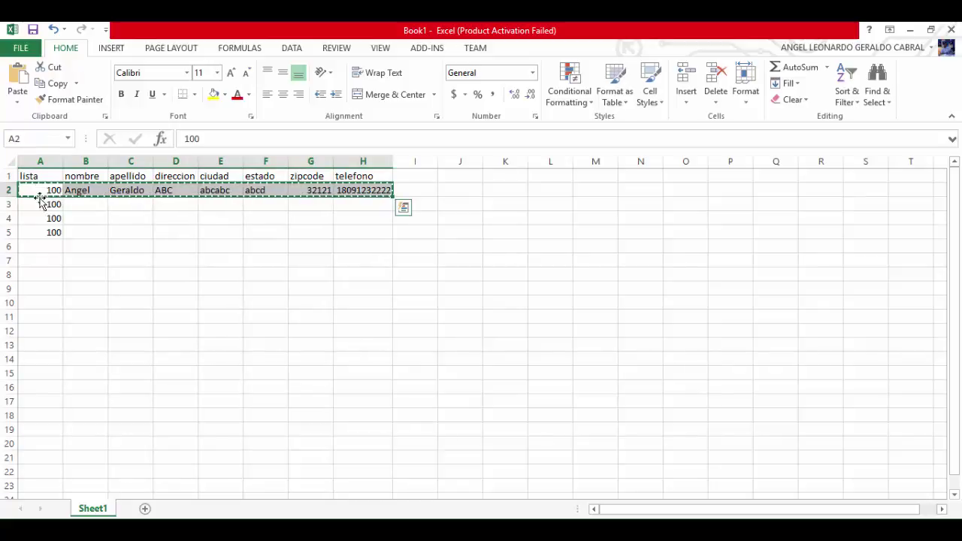
click(48, 205)
key(shift+Down)
key(shift+Down)
key(shift+Down)
key(shift+Down)
key(shift+Down)
key(shift+Down)
key(shift+Down)
key(shift+Down)
key(shift+Down)
key(shift+Down)
key(shift+Down)
key(shift+Down)
key(shift+Down)
key(shift+Down)
key(shift+Down)
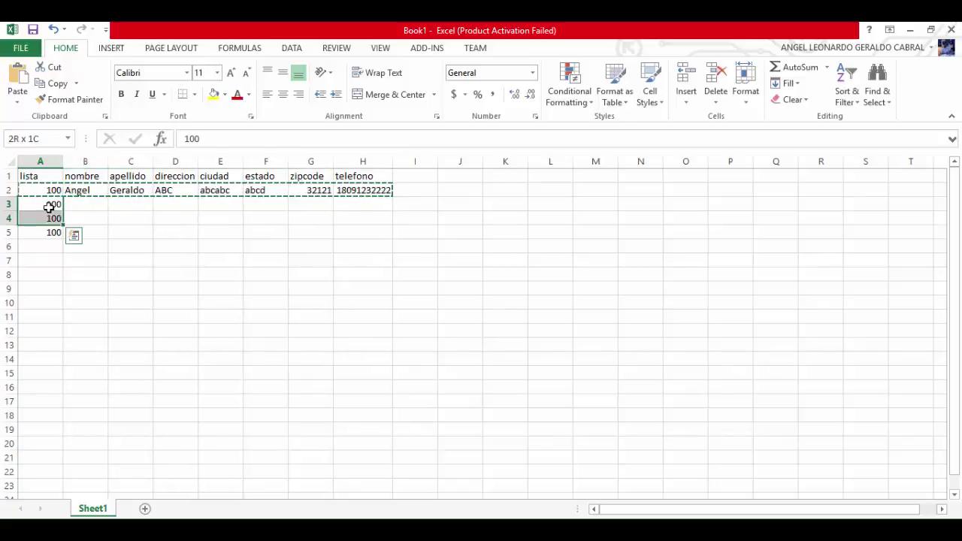
key(shift+Down)
key(shift+Down)
key(shift+Down)
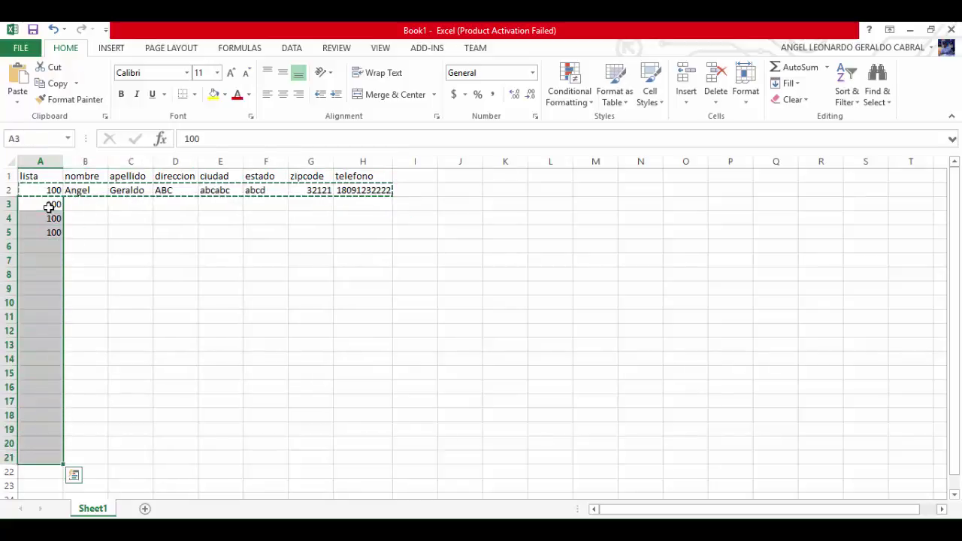
key(ctrl+v)
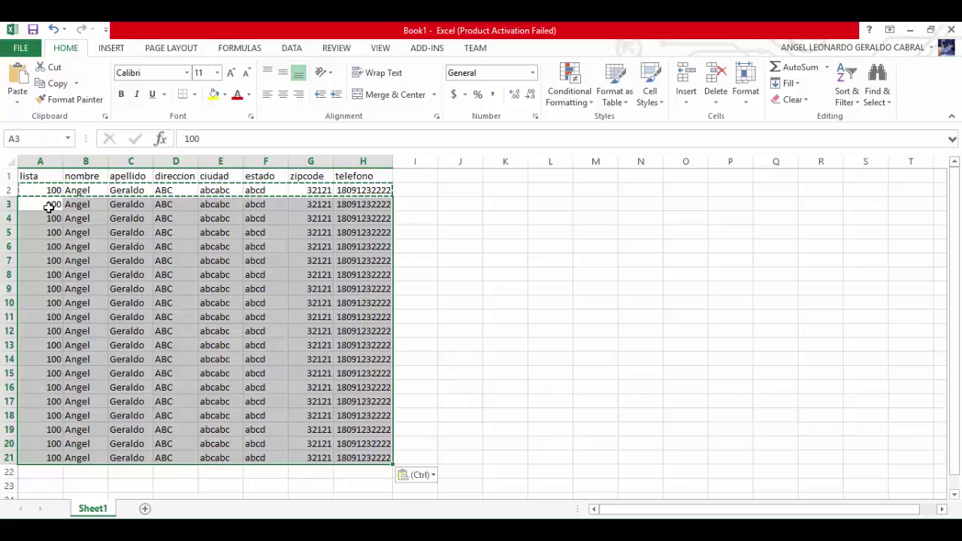
key(Escape)
click(181, 249)
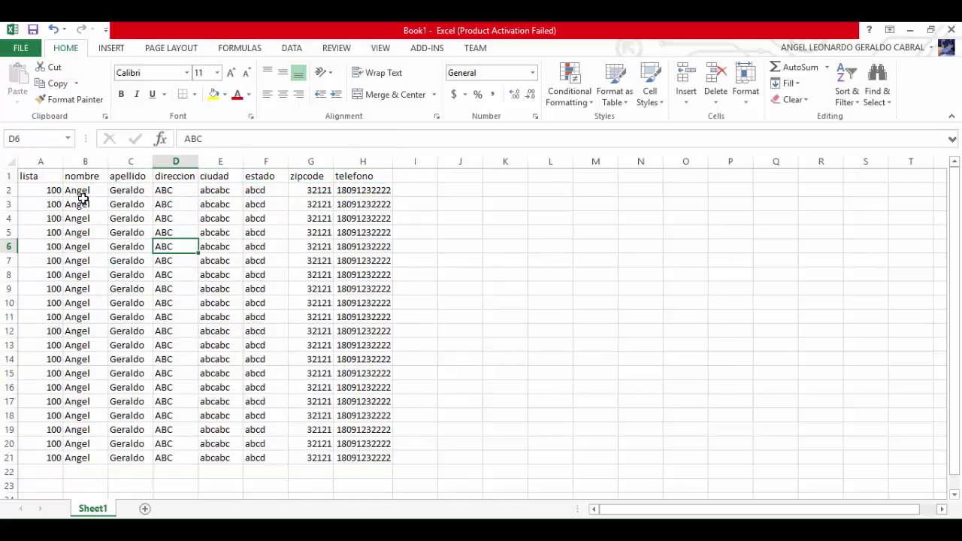
Start Save As in the democobro folder with CSV (MS-DOS) as the file type
click(22, 48)
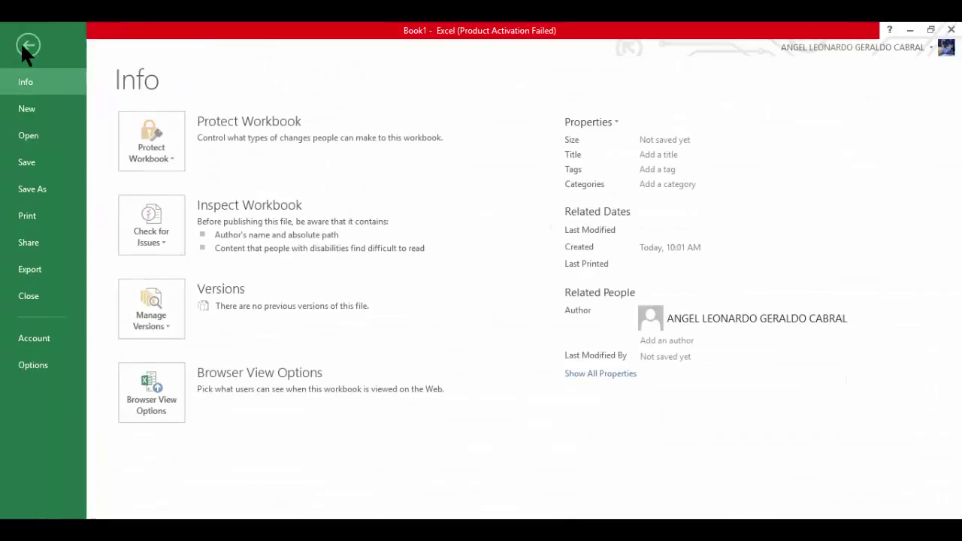
click(50, 197)
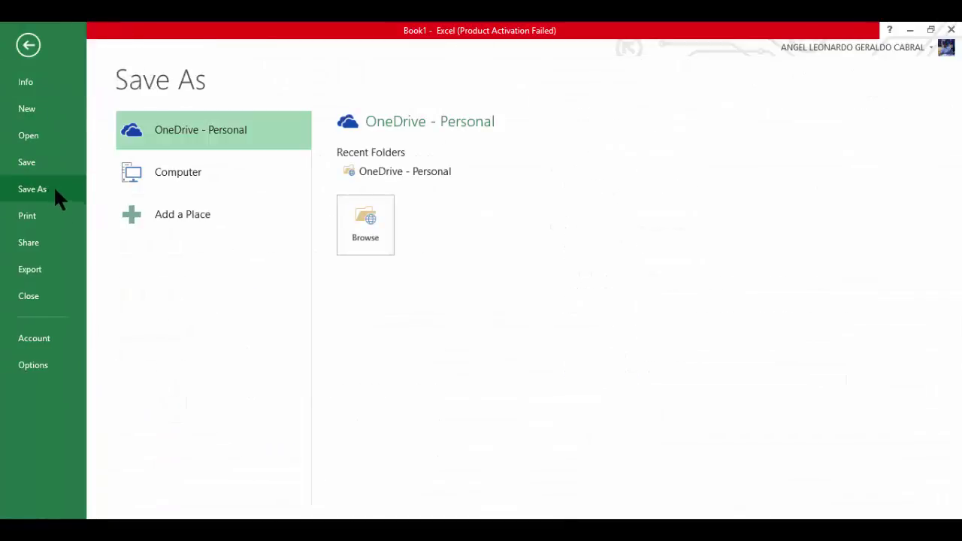
click(213, 177)
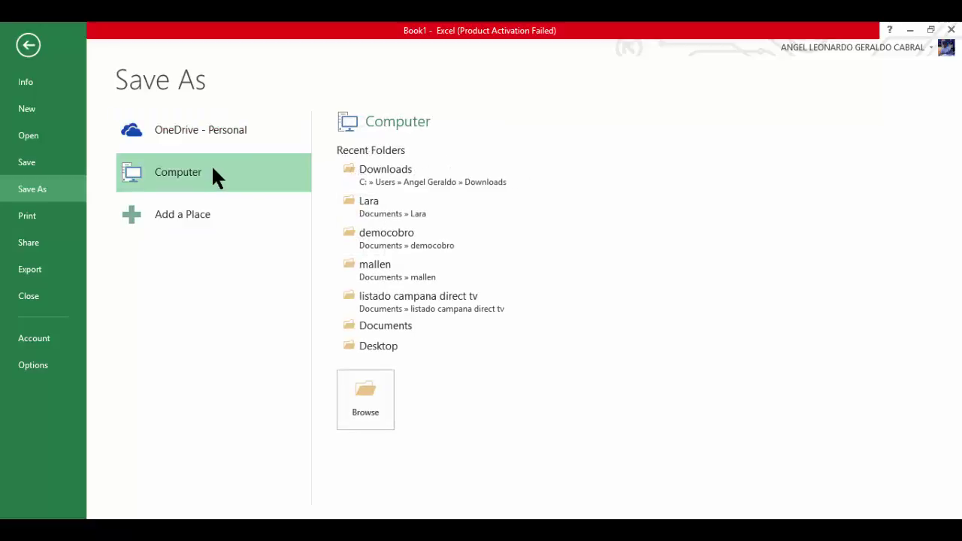
click(409, 230)
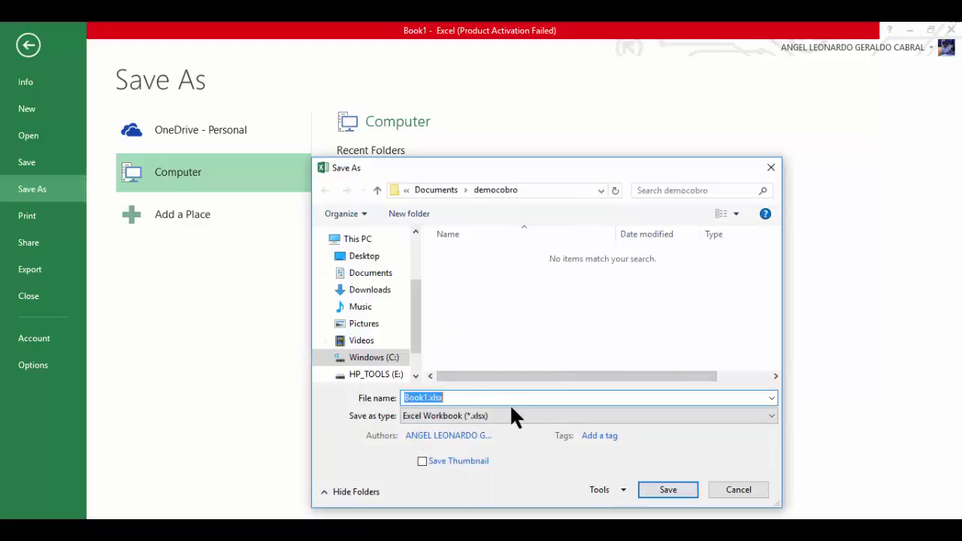
click(512, 410)
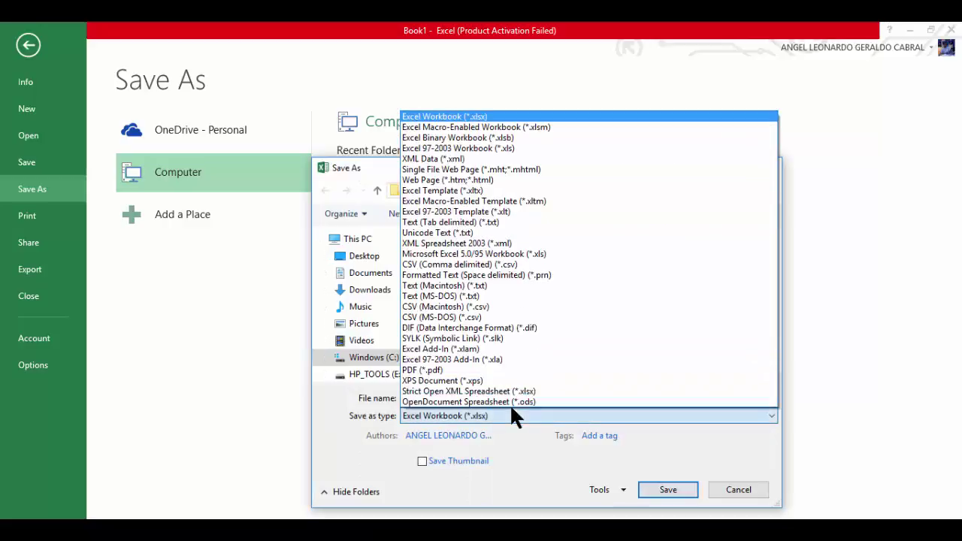
click(481, 296)
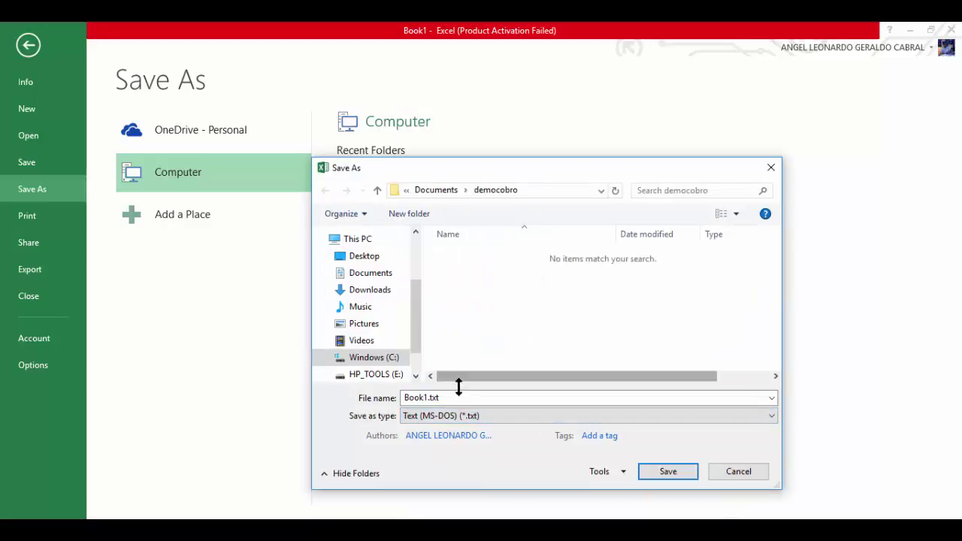
click(484, 421)
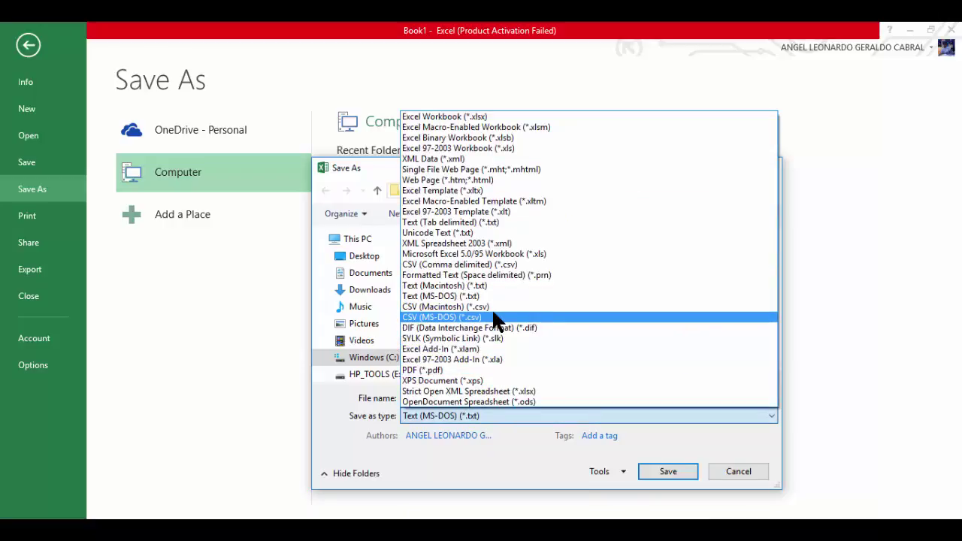
click(493, 317)
Save the file as entrenamiento, keep CSV format, and minimize Excel
click(468, 396)
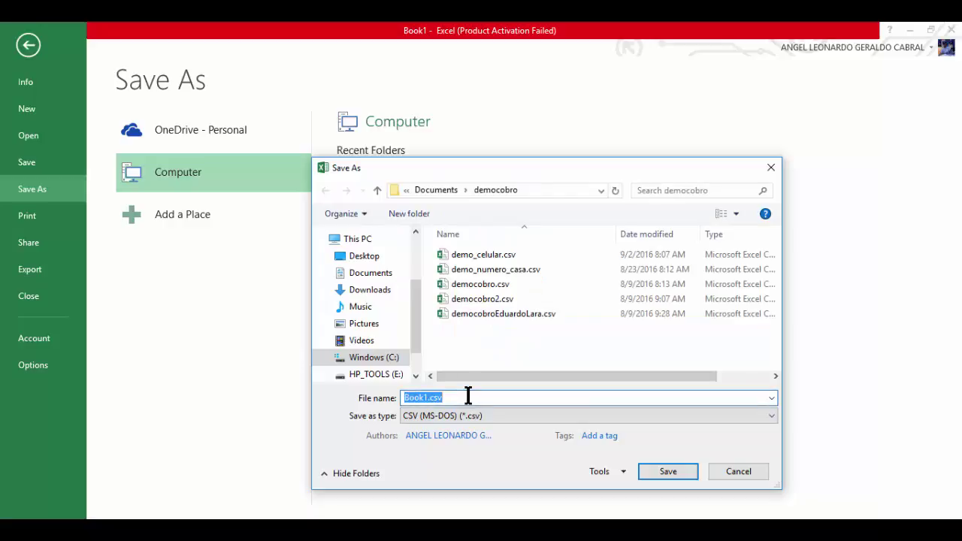
text(entrenamiento)
key(Return)
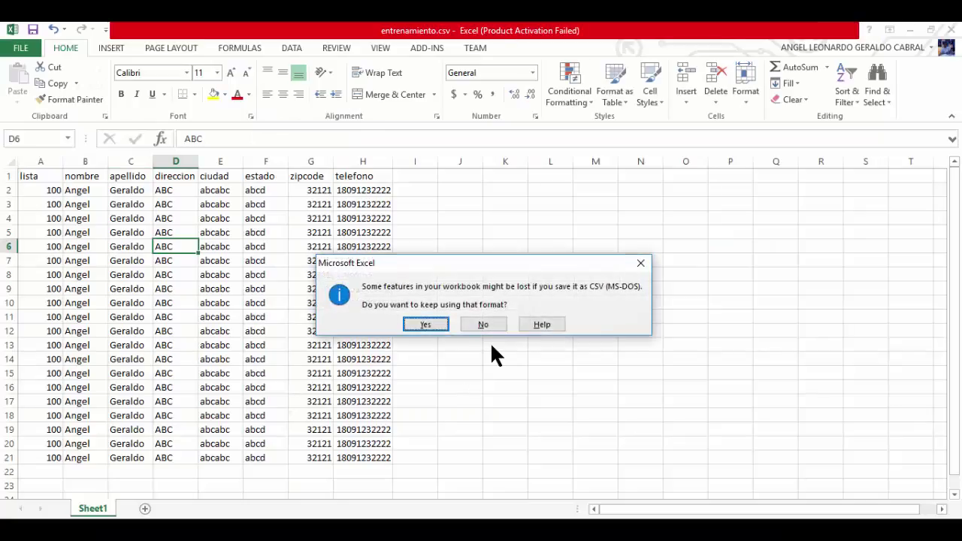
click(425, 325)
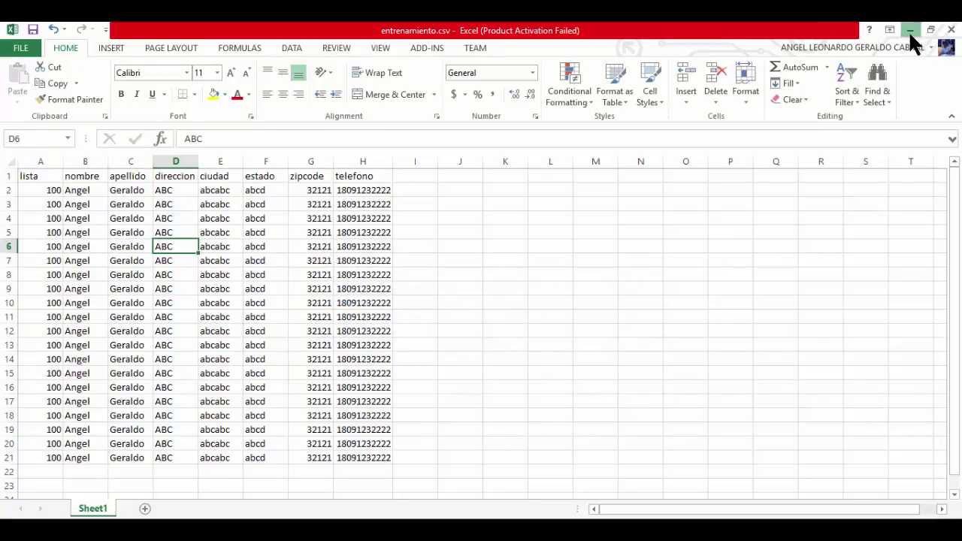
click(908, 30)
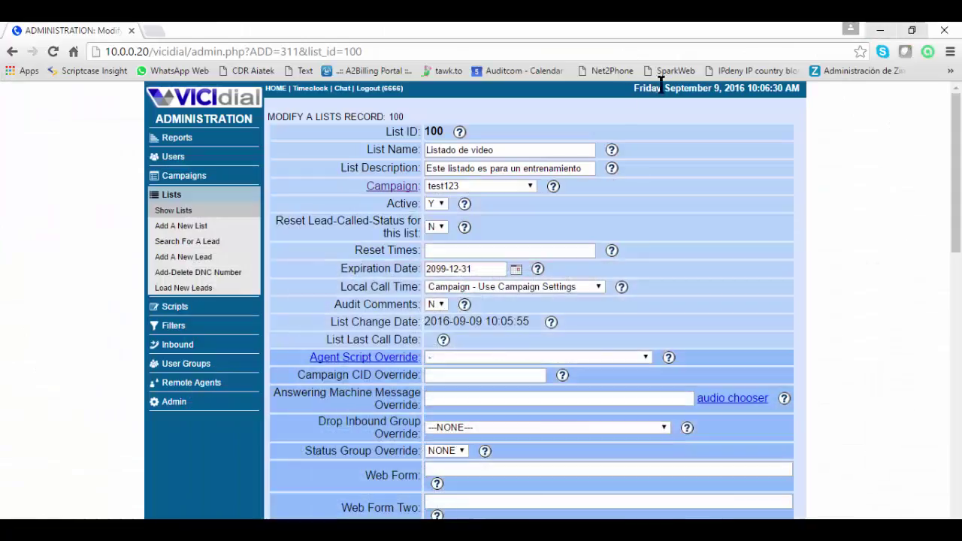
Open Load New Leads and attach entrenamiento.csv from the Documents folder as the lead file
click(184, 291)
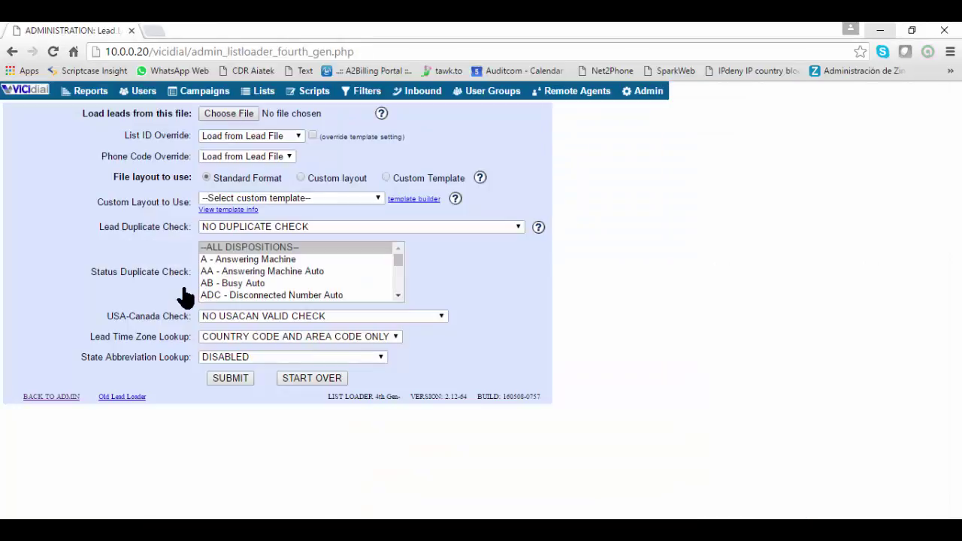
click(239, 116)
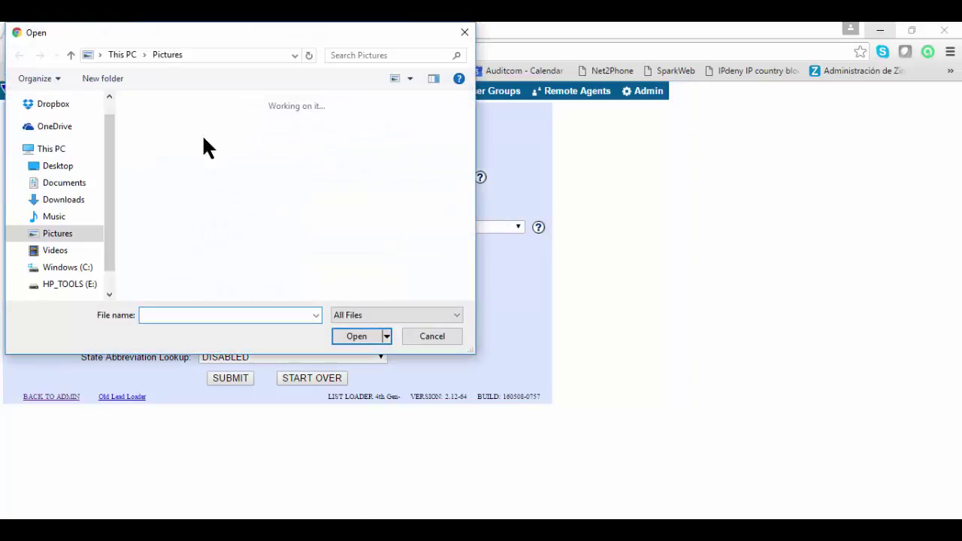
click(76, 183)
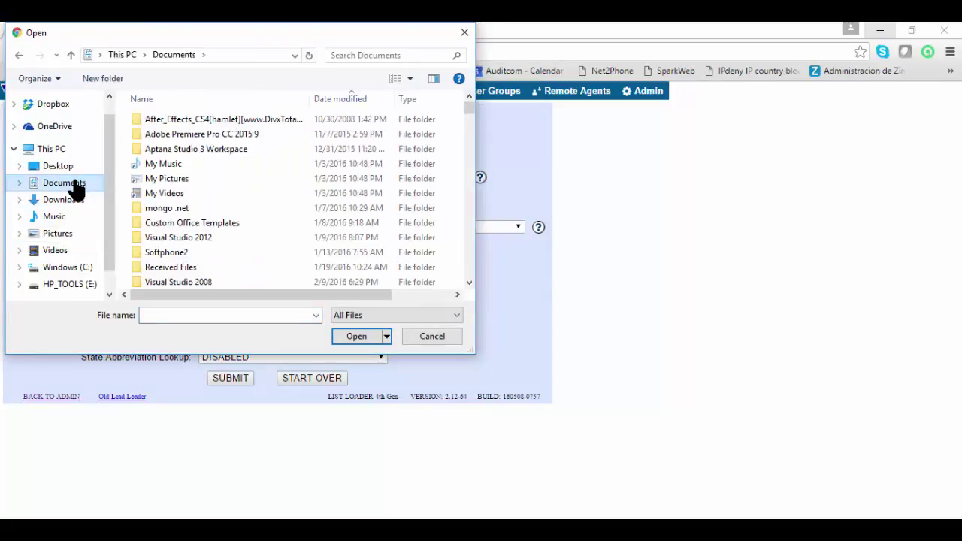
click(412, 56)
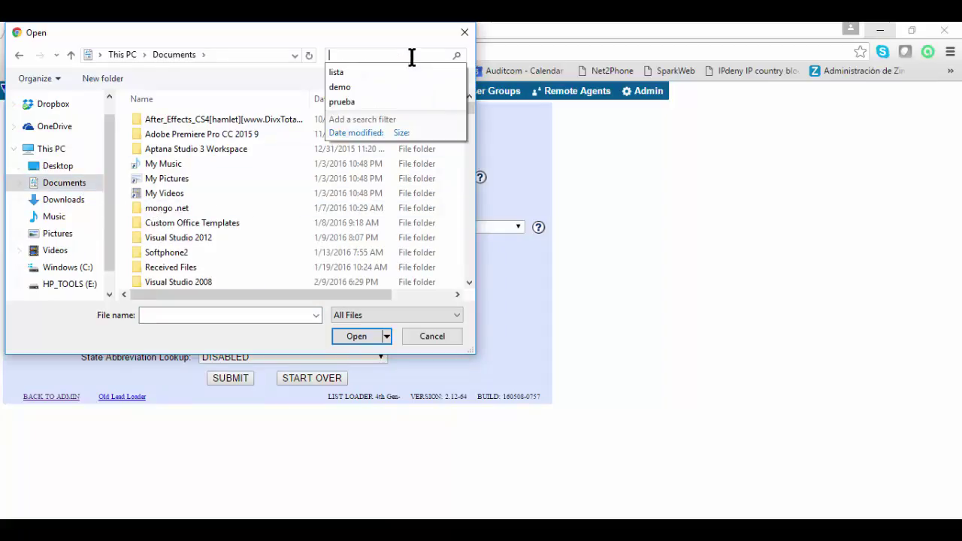
text(w)
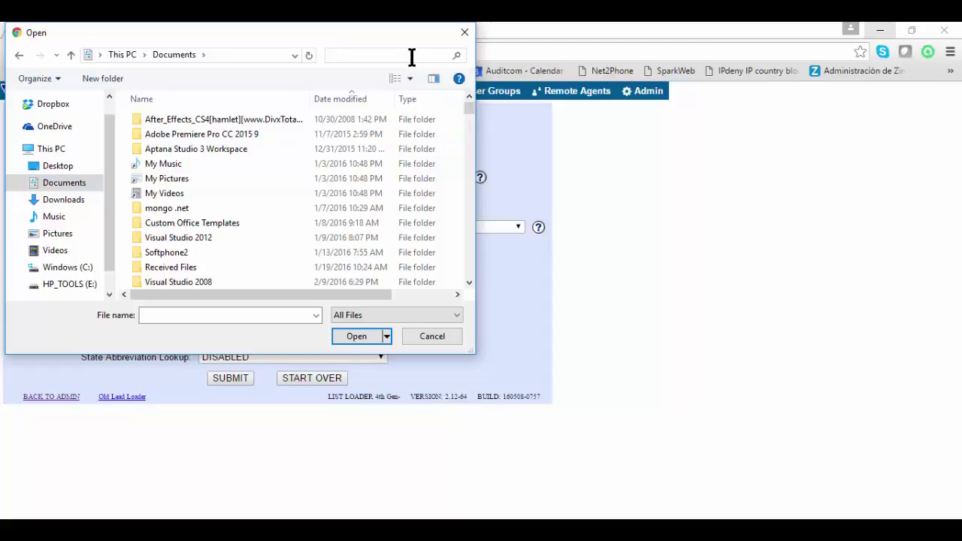
key(BackSpace)
text(ena)
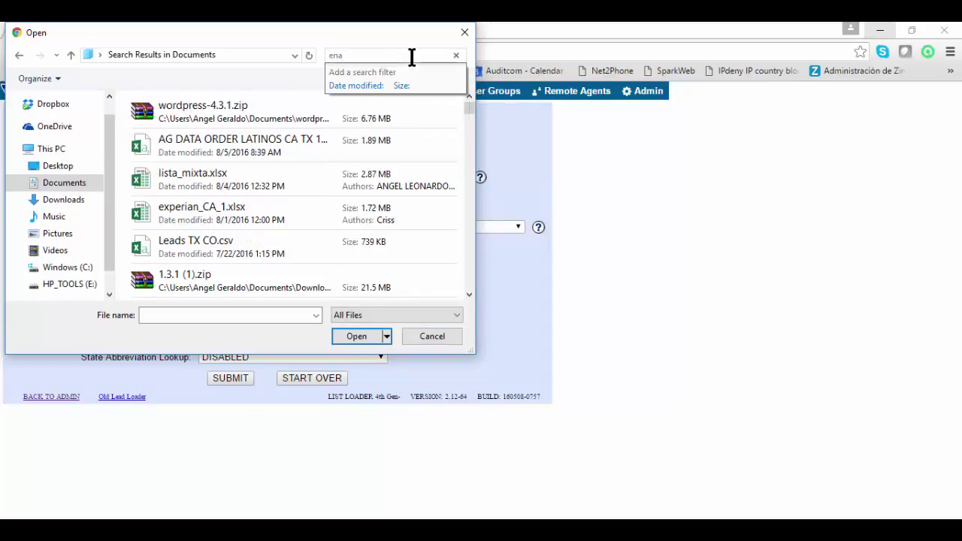
text(trenam)
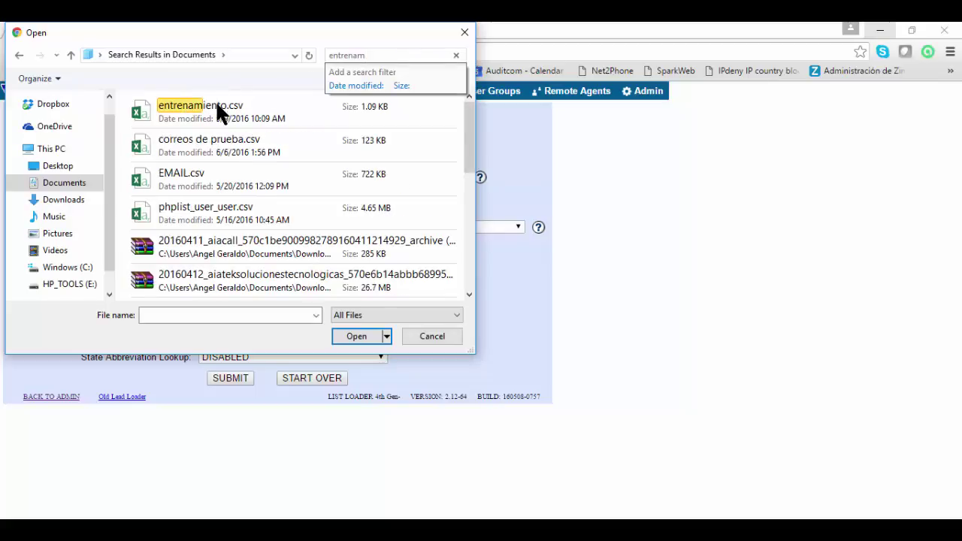
click(217, 109)
click(369, 334)
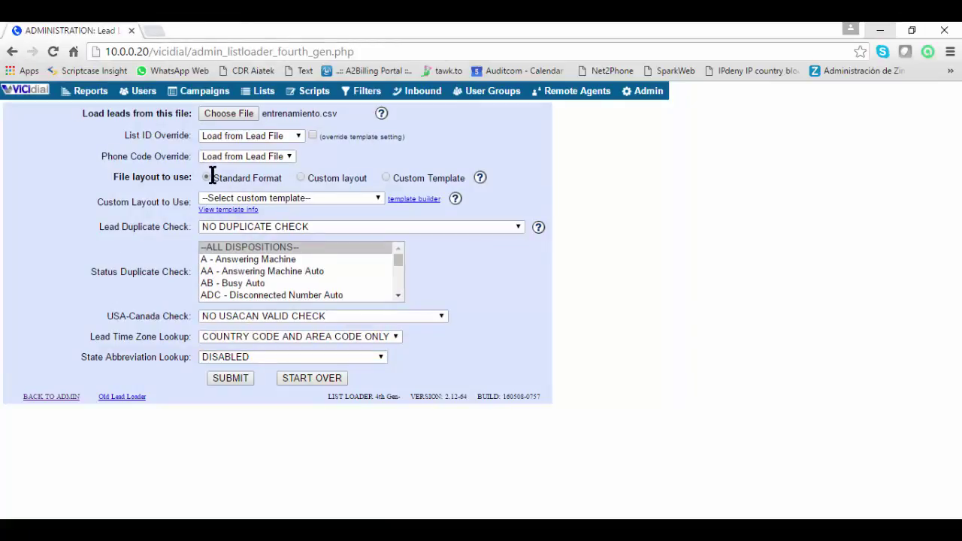
Submit entrenamiento.csv with Custom layout and NO DUPLICATE CHECK selected
drag(112, 177, 183, 181)
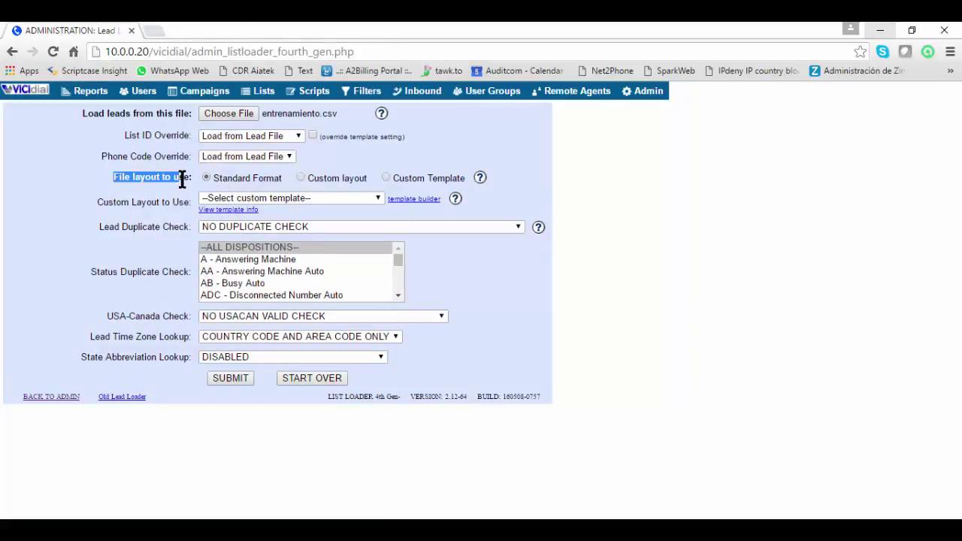
click(300, 178)
drag(100, 228, 182, 236)
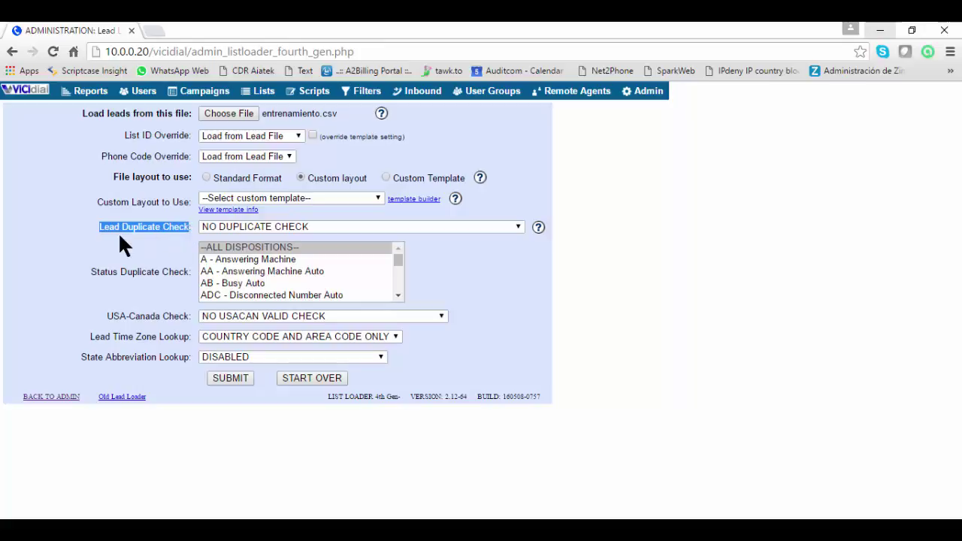
click(220, 225)
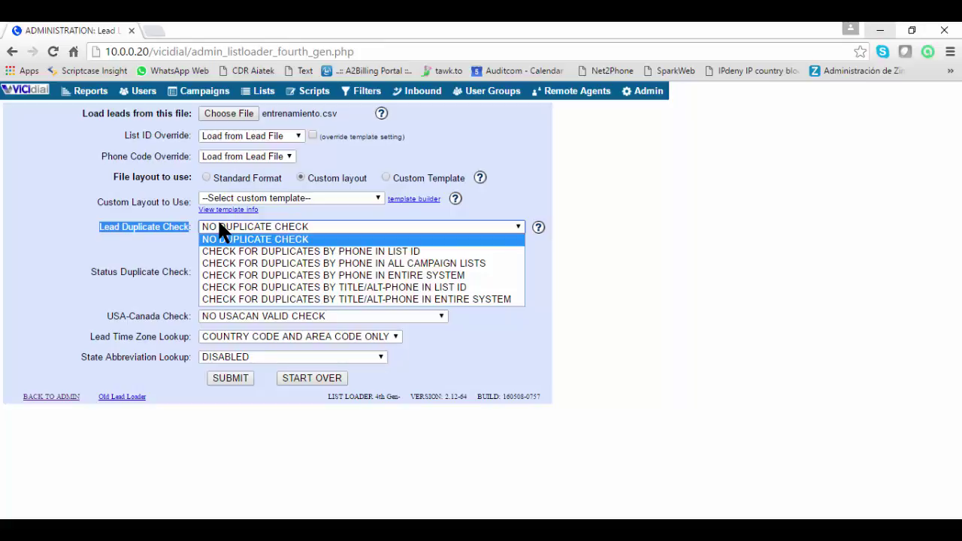
click(323, 239)
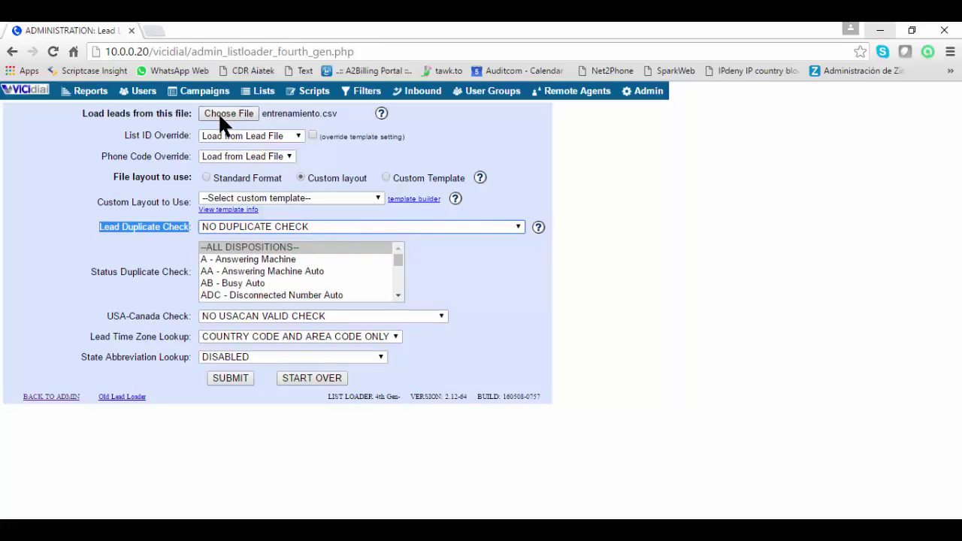
click(171, 226)
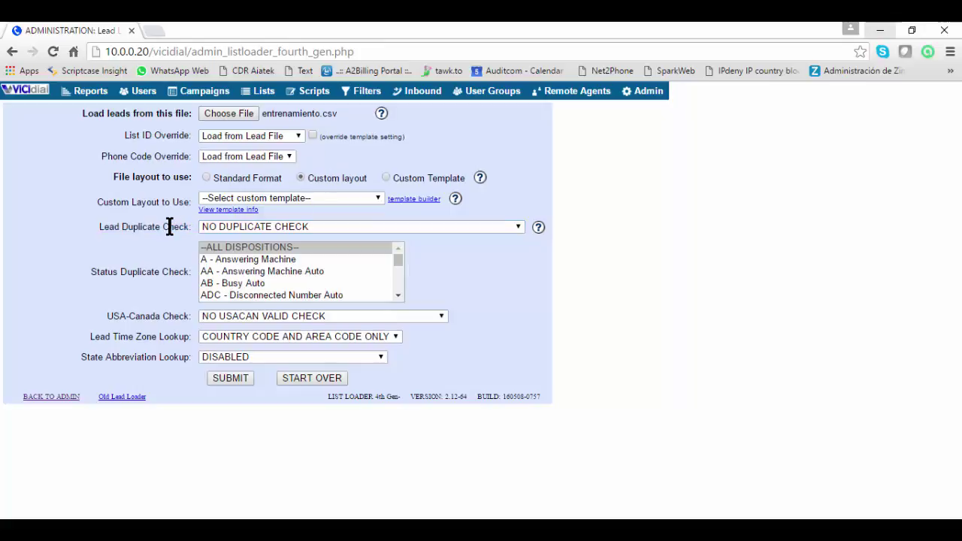
click(235, 378)
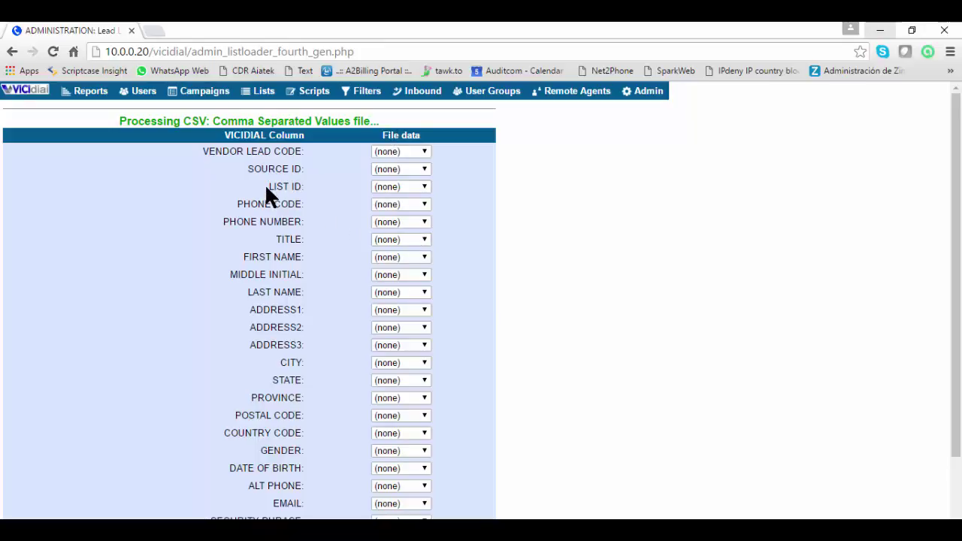
Map lista, telefono, nombre, apellido and direccion to List ID, Phone Number, First Name, Last Name and Address1
drag(265, 188, 303, 189)
click(396, 192)
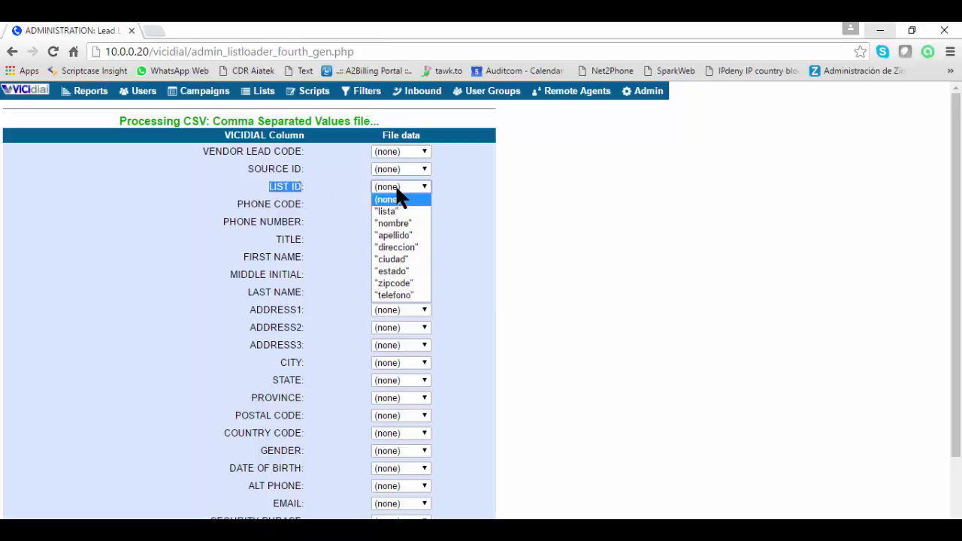
click(403, 210)
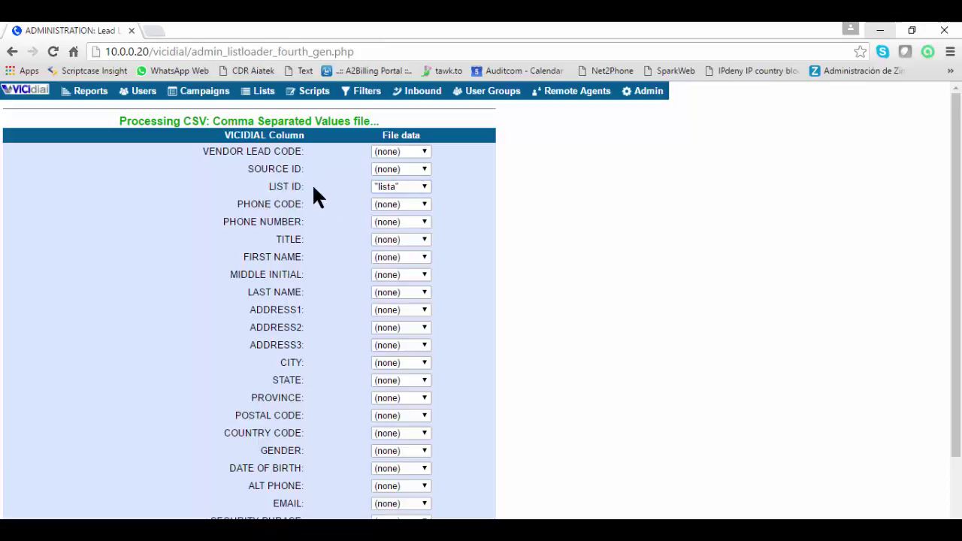
click(385, 220)
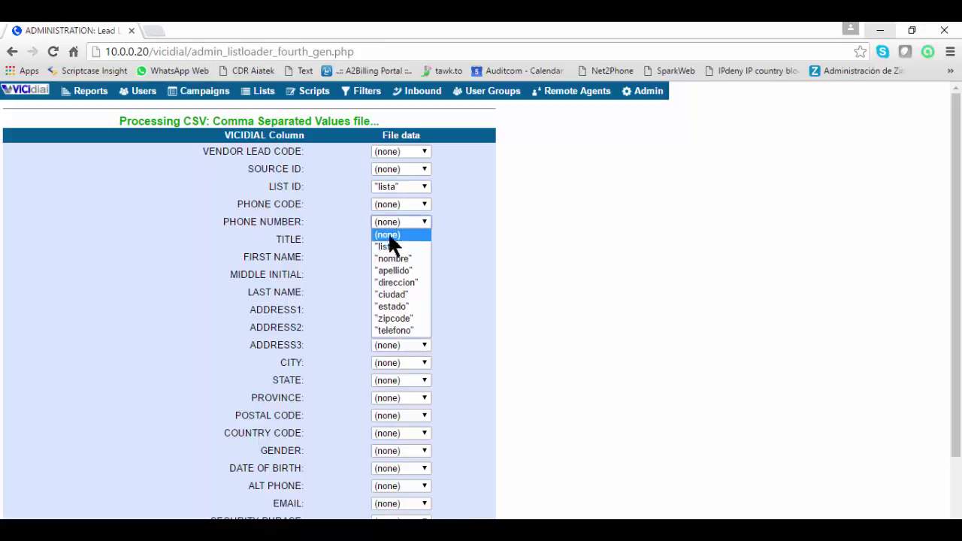
click(397, 330)
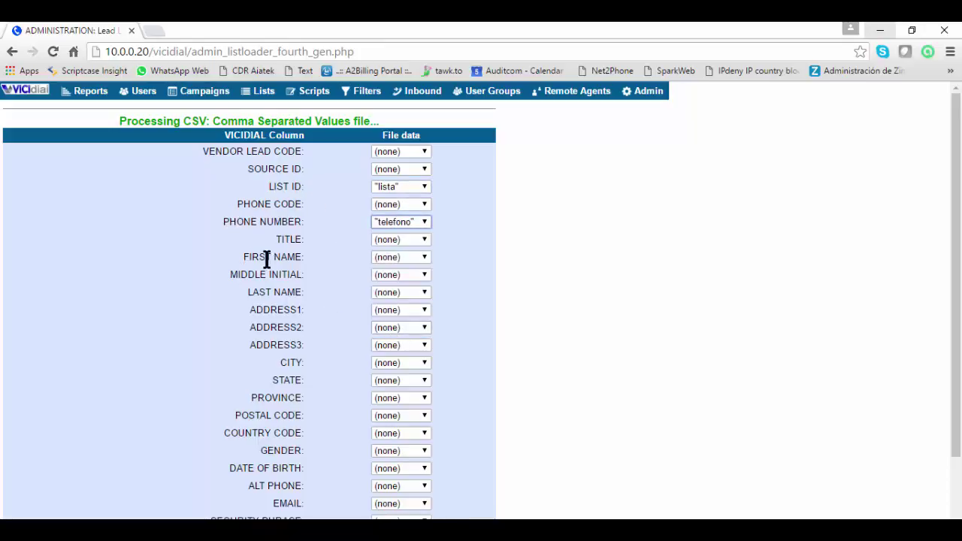
click(386, 257)
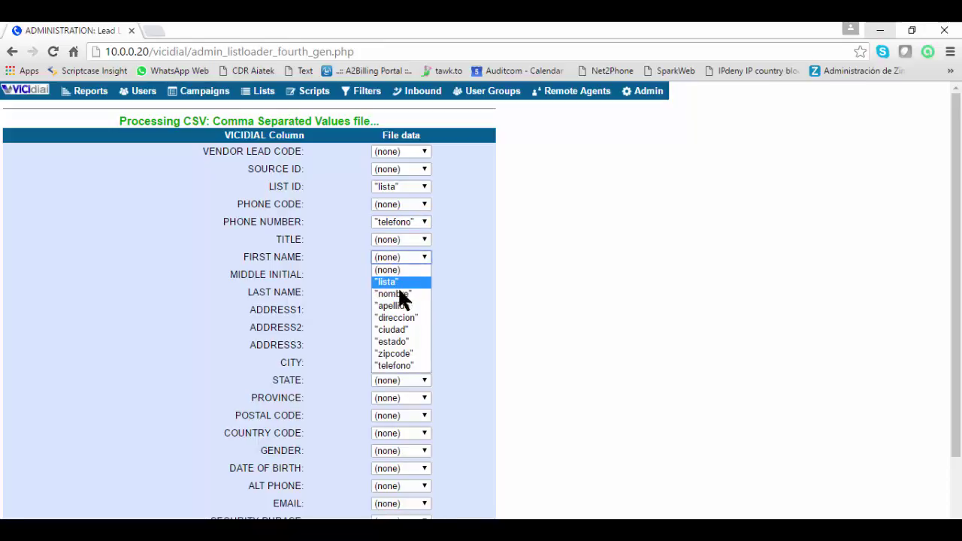
click(398, 294)
click(382, 292)
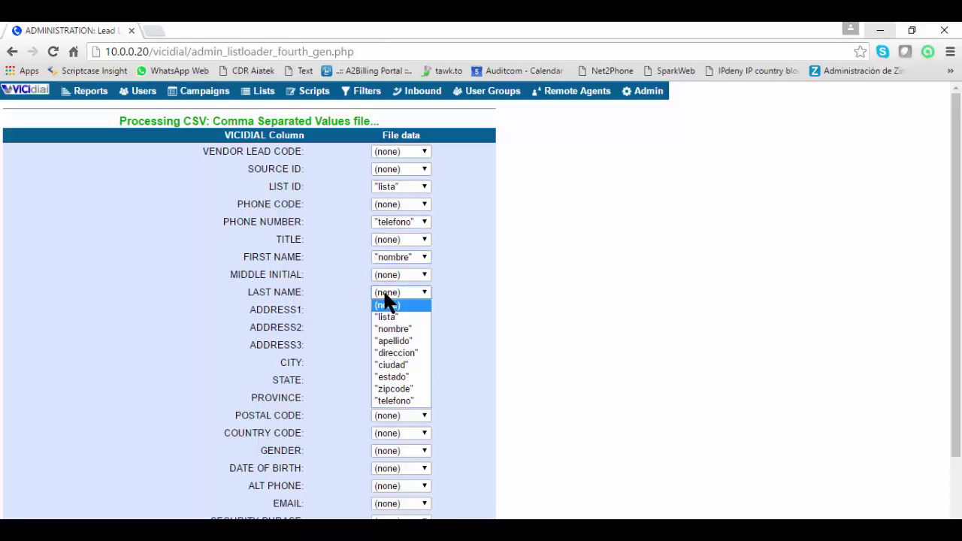
click(389, 342)
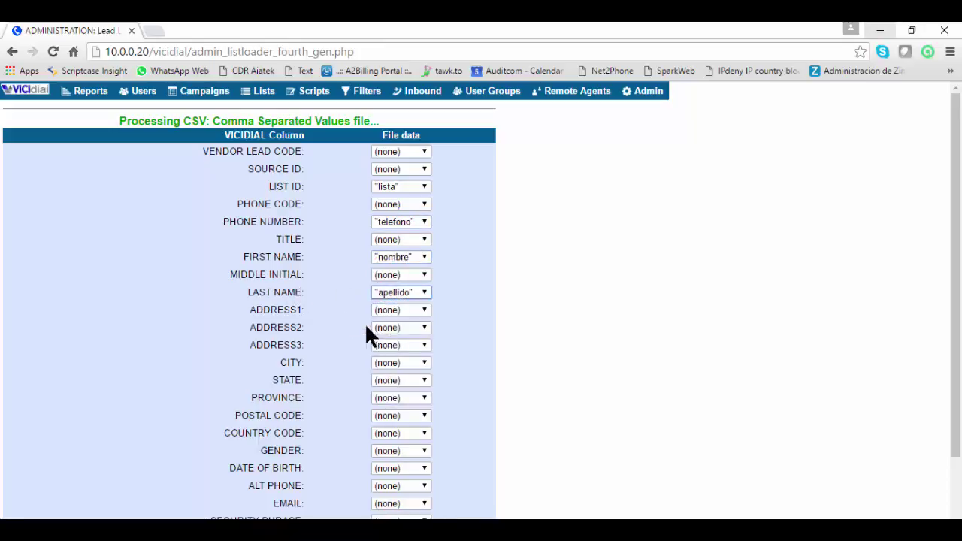
click(380, 309)
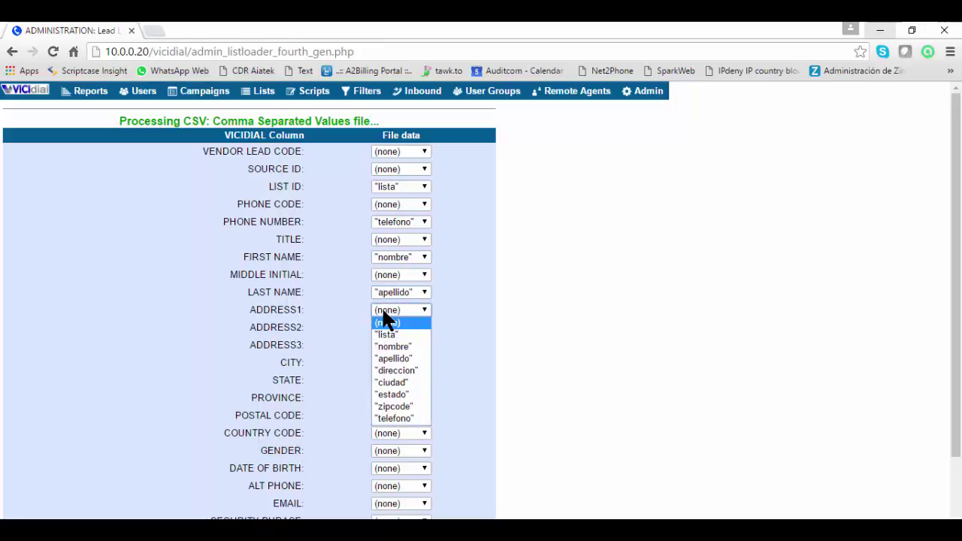
click(389, 369)
Map ciudad to City, estado to State, zipcode to Postal Code, and process the leads
click(385, 364)
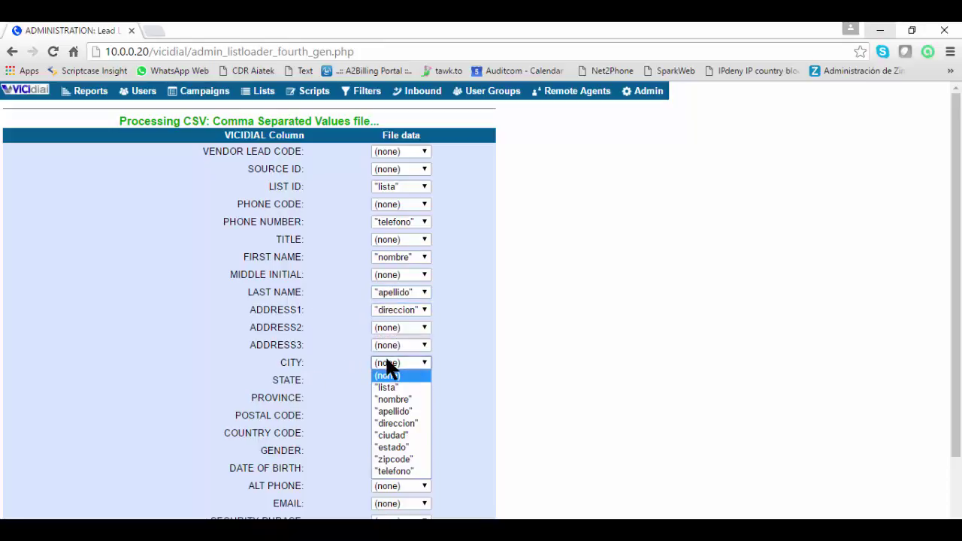
click(381, 435)
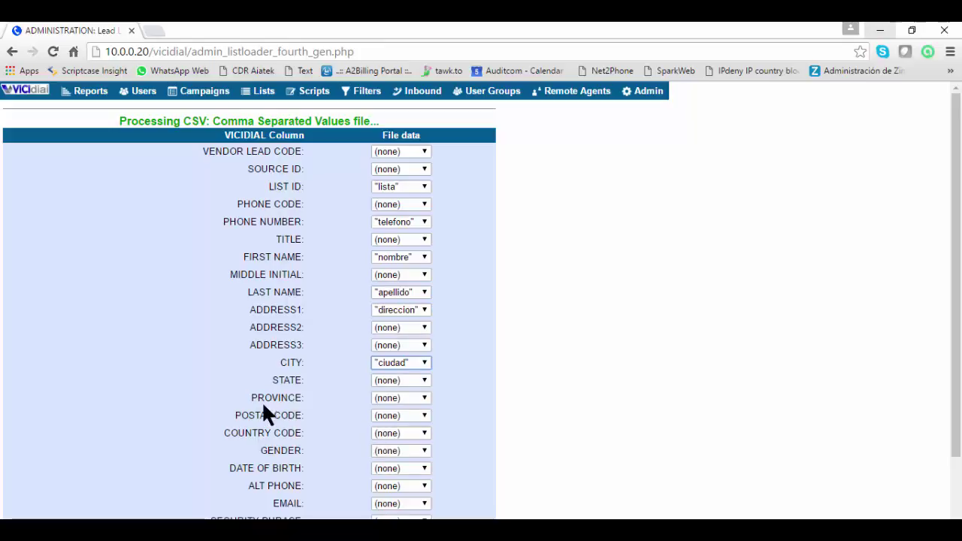
click(399, 381)
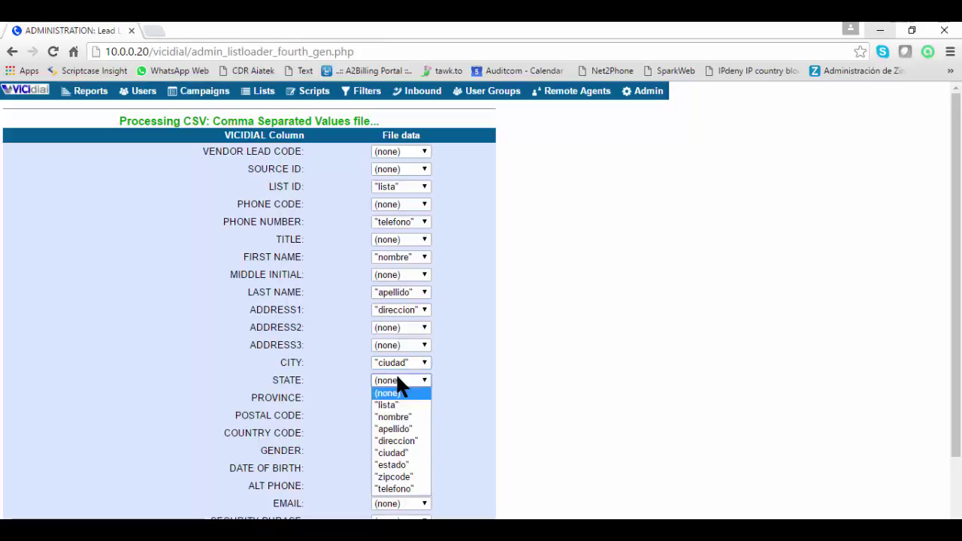
click(404, 460)
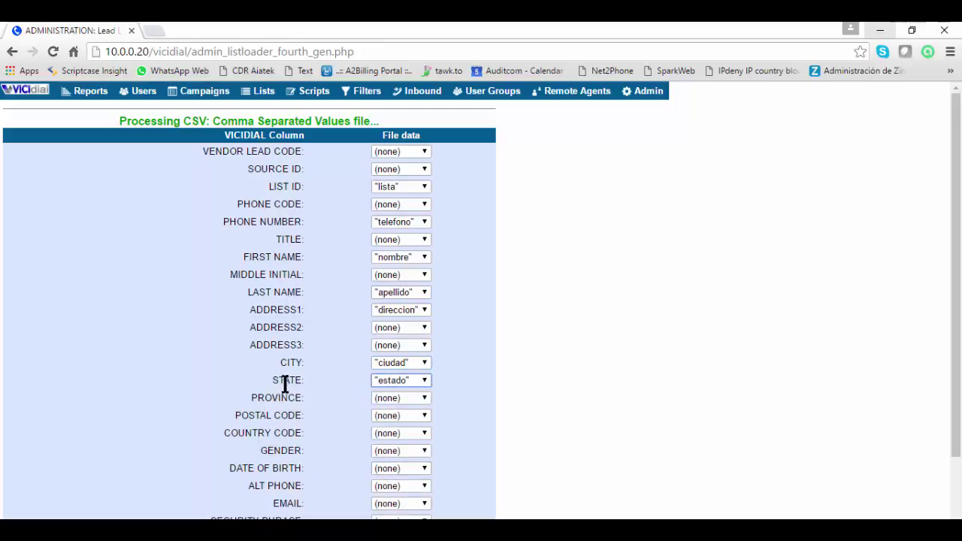
click(392, 416)
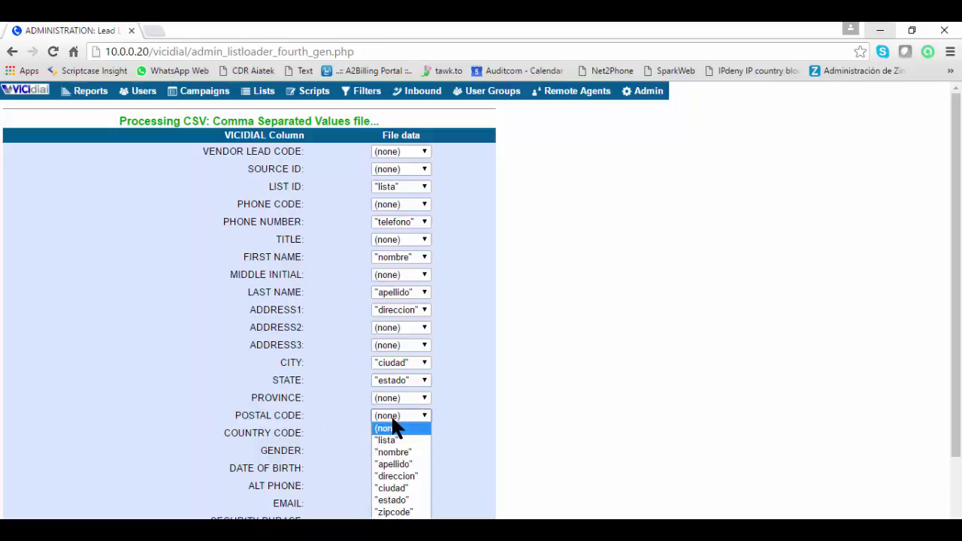
click(393, 513)
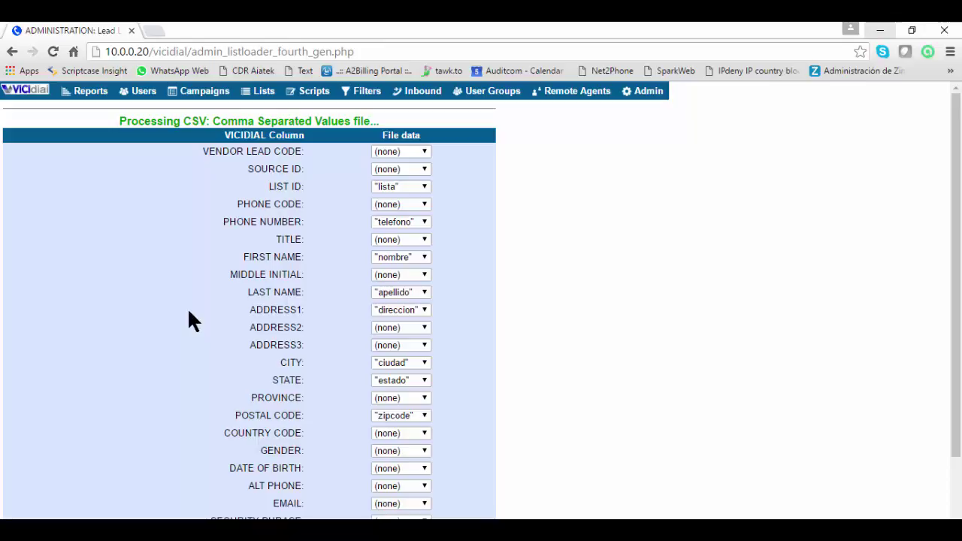
scroll(238, 206, down, 1)
scroll(238, 205, down, 1)
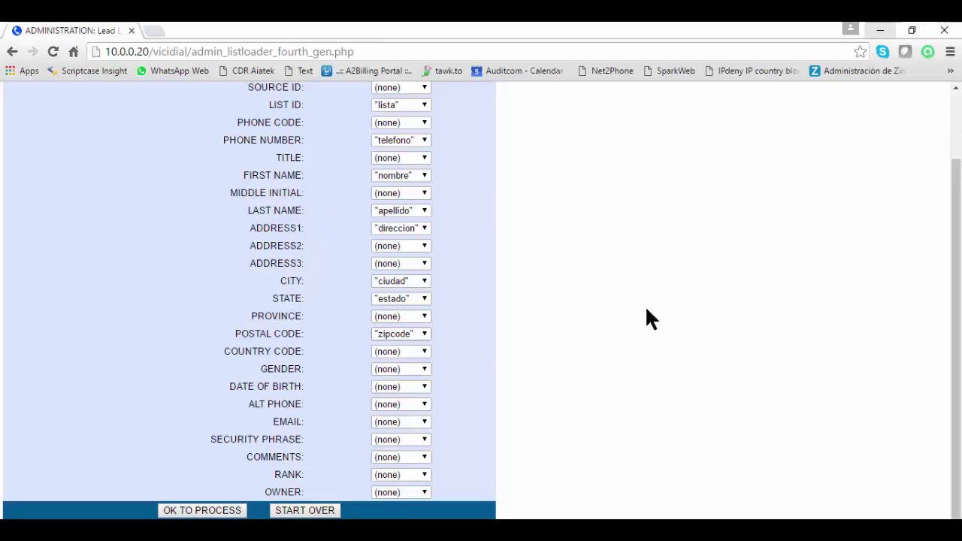
click(205, 511)
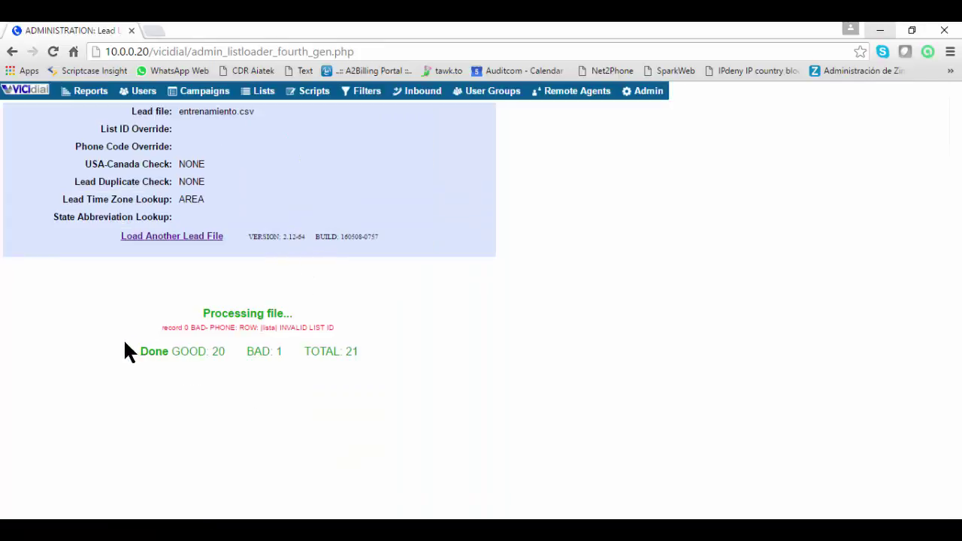
Review the import result of 20 good and 1 bad record, then return to the campaign listings
drag(140, 351, 363, 358)
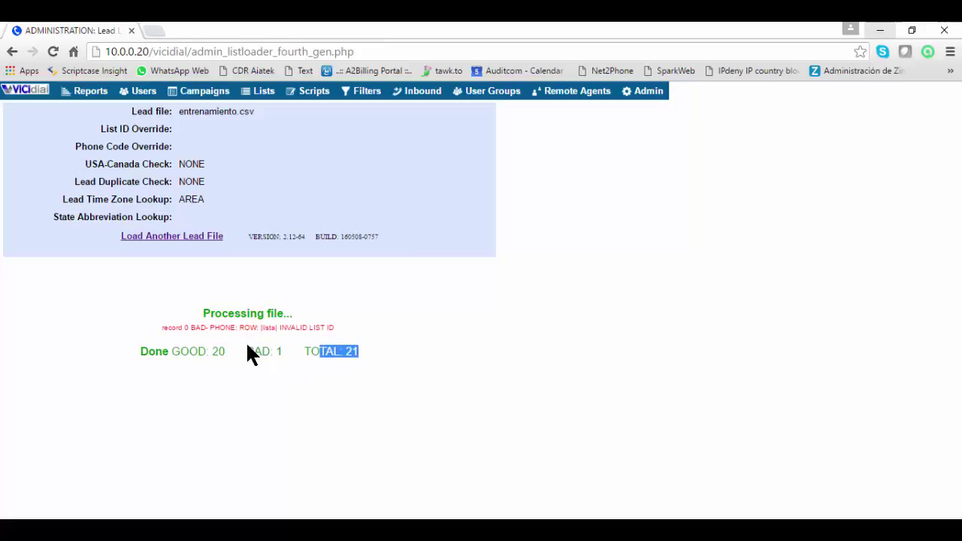
drag(247, 351, 279, 352)
click(217, 93)
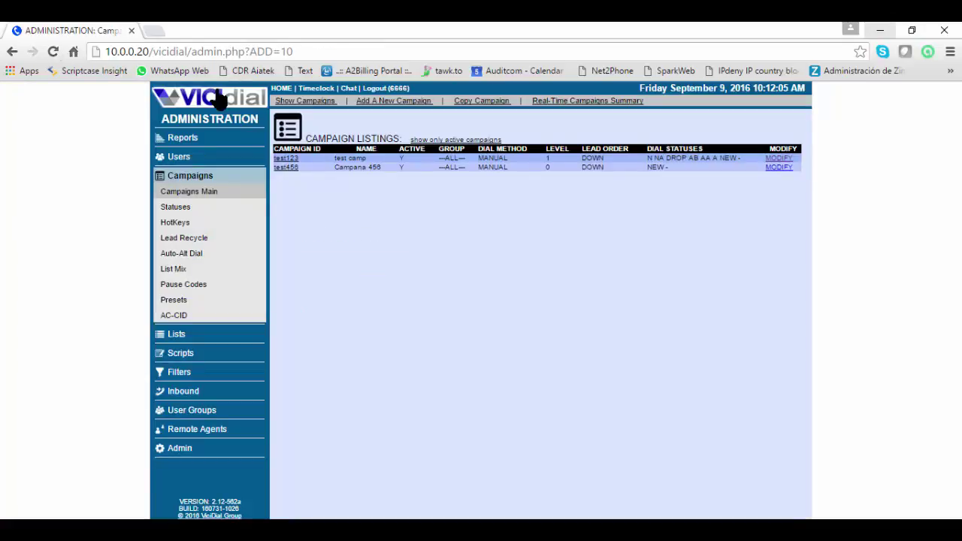
Check campaign test123's lists section showing list 100 with 20 leads, then go to the list listings
click(289, 158)
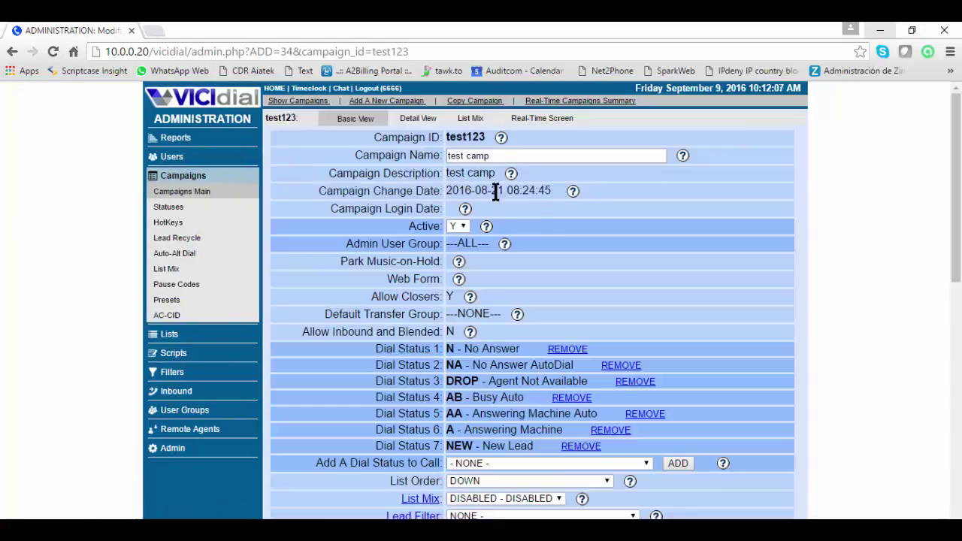
scroll(496, 205, down, 10)
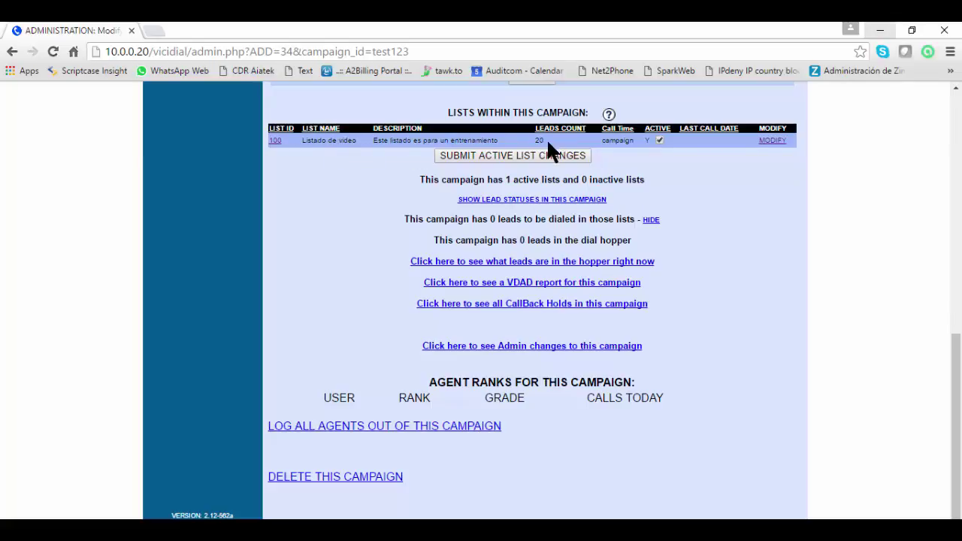
scroll(341, 213, up, 12)
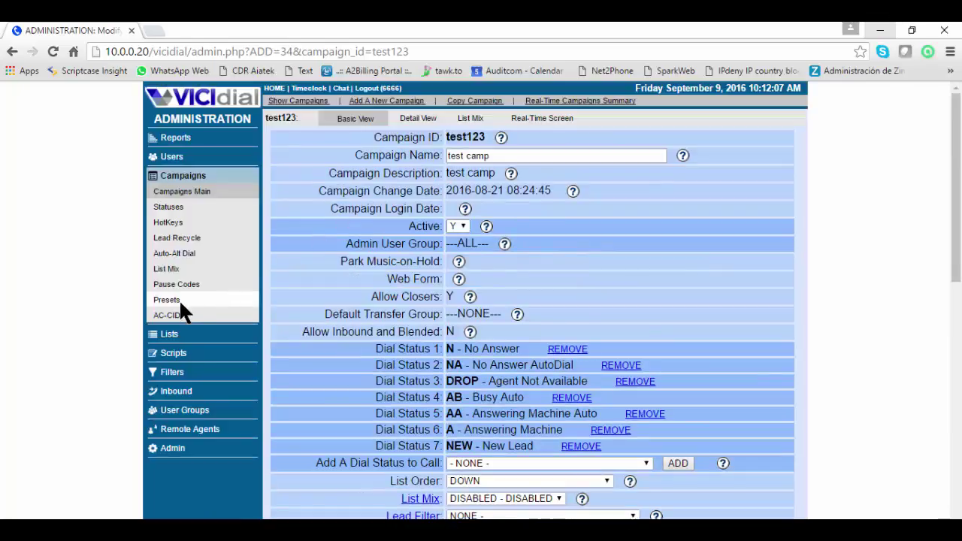
click(171, 336)
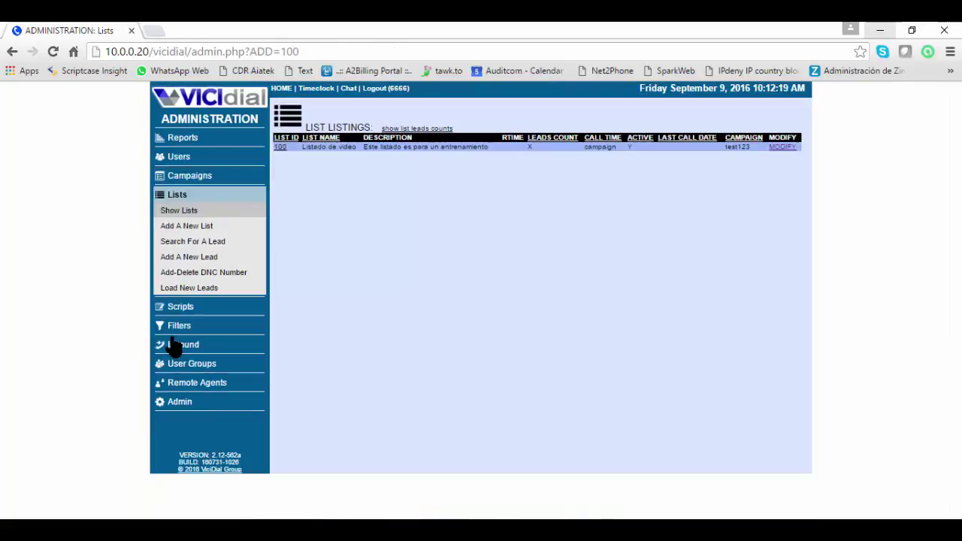
Inspect list 100's status and time-zone stats: 20 NEW uncalled leads at 0% penetration
click(280, 148)
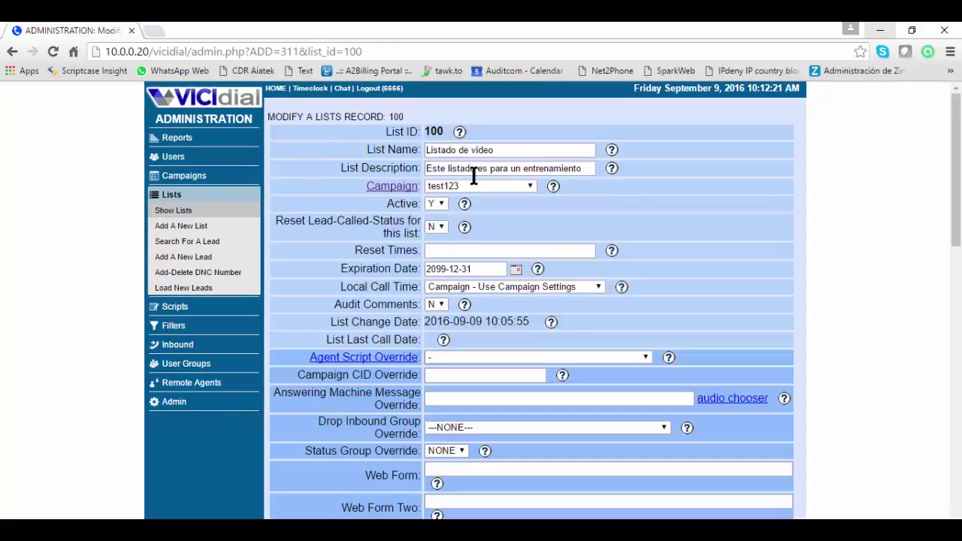
scroll(521, 206, down, 15)
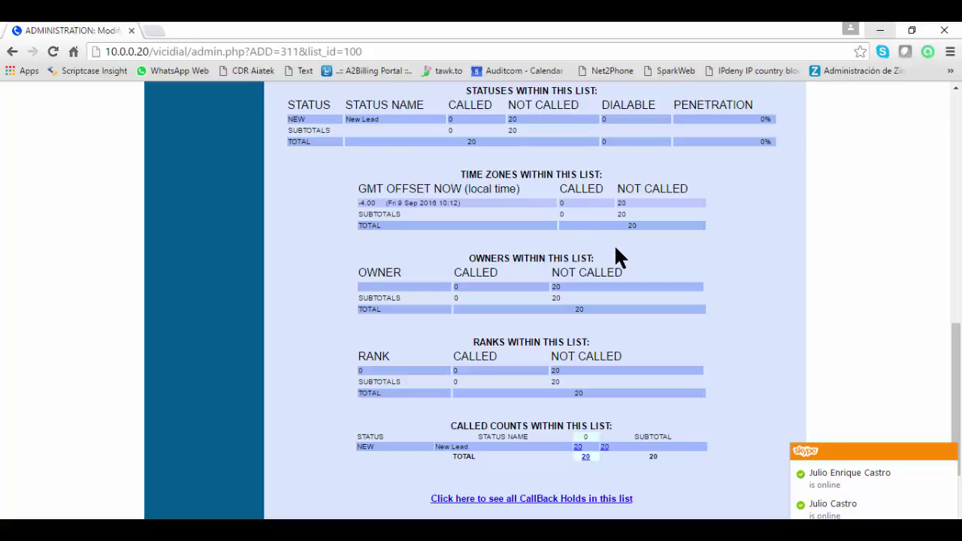
drag(959, 352, 961, 343)
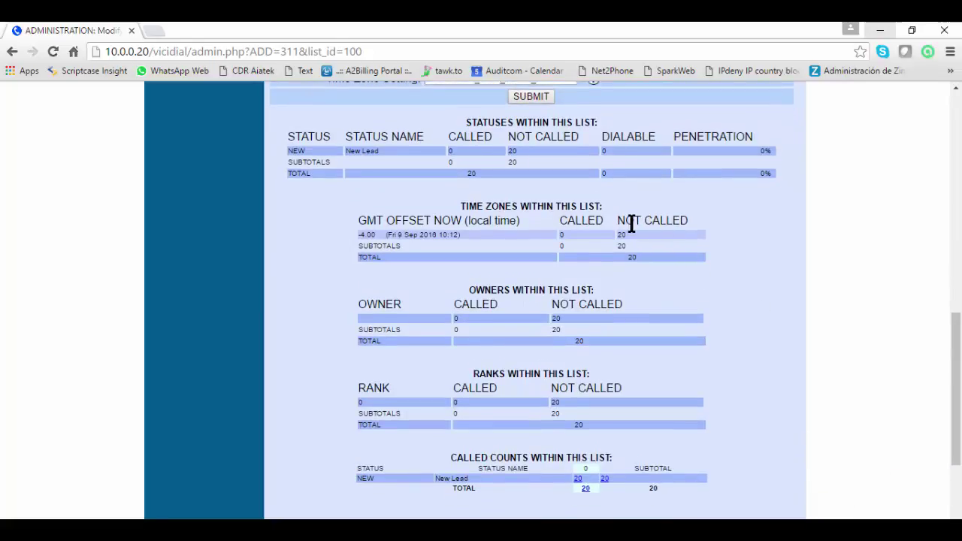
drag(617, 220, 688, 219)
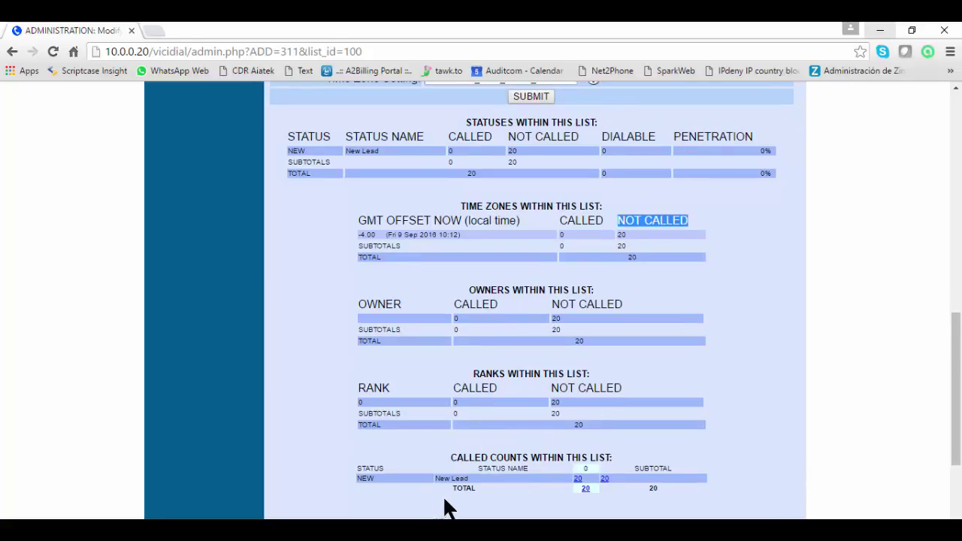
drag(353, 473, 412, 473)
drag(958, 431, 958, 211)
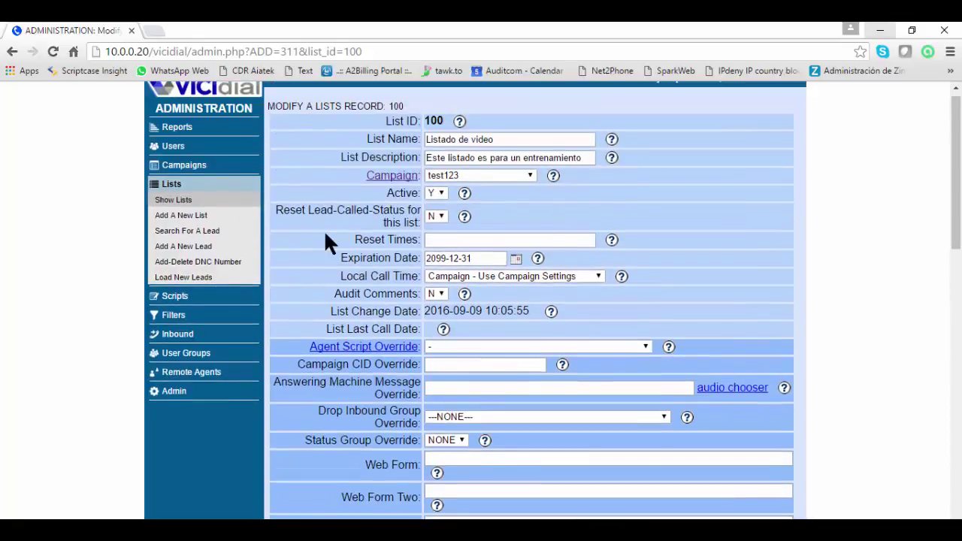
click(182, 165)
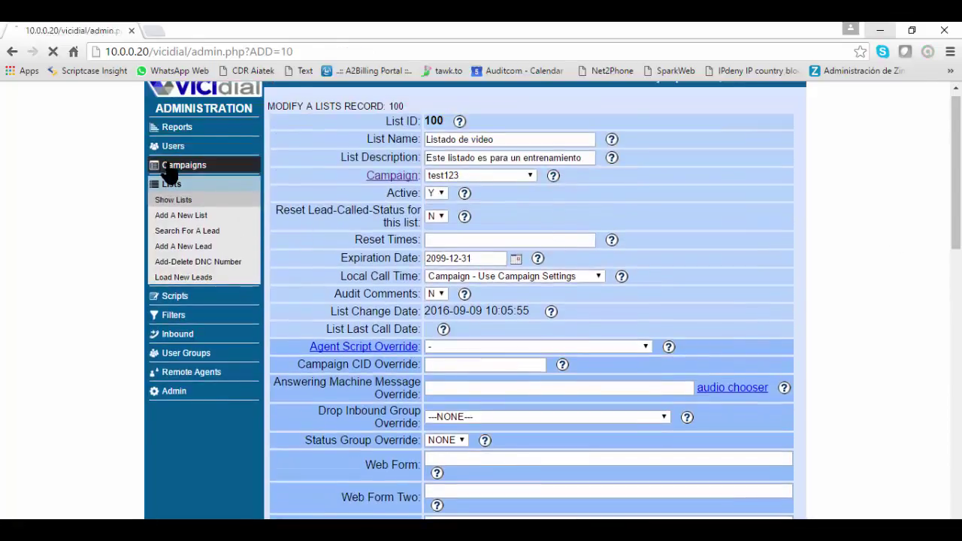
Reopen campaign test123 and check its lists section for list 100 with 20 leads
click(286, 160)
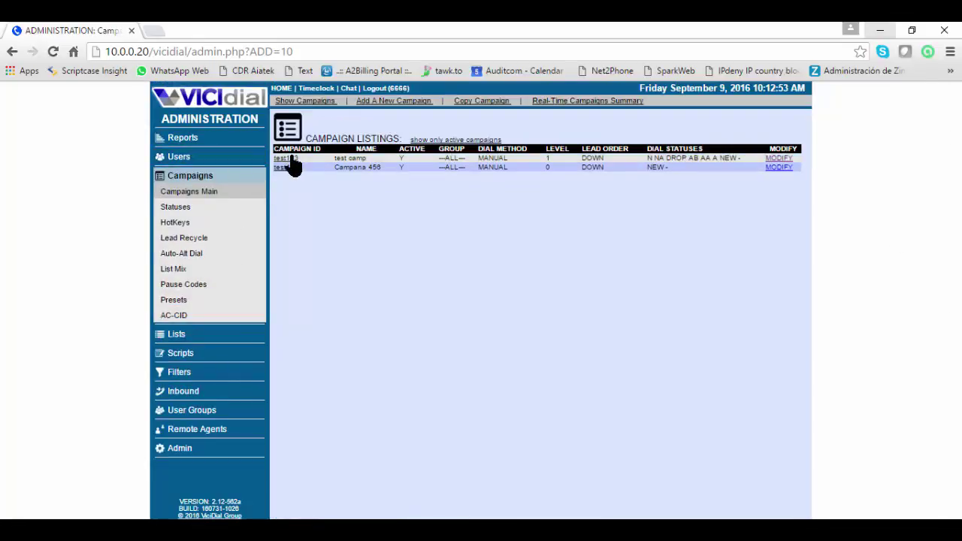
scroll(748, 368, down, 15)
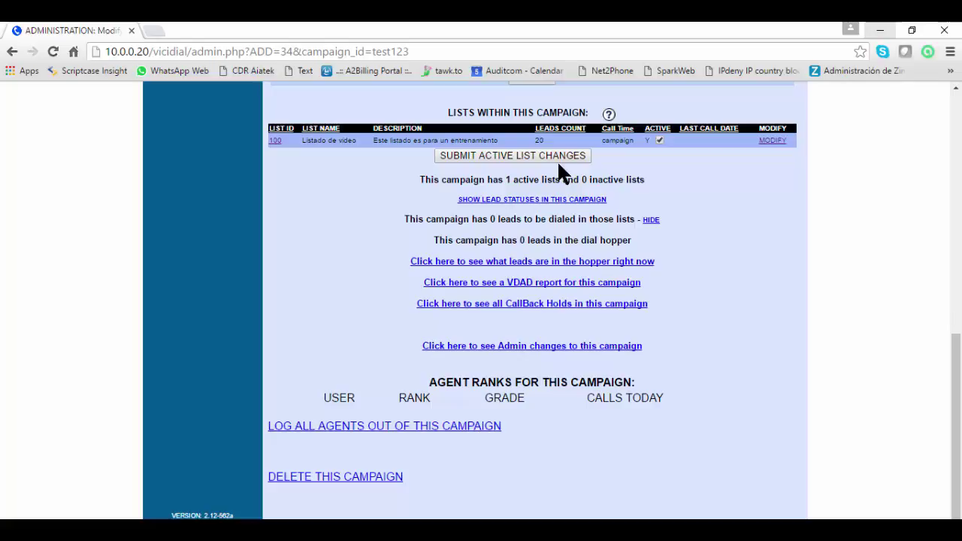
key(Home)
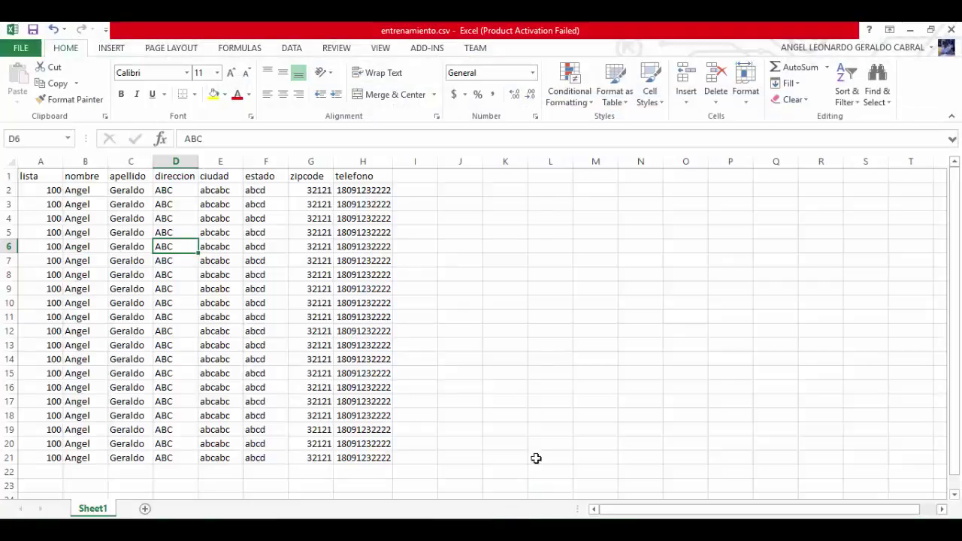
click(33, 176)
drag(34, 176, 358, 175)
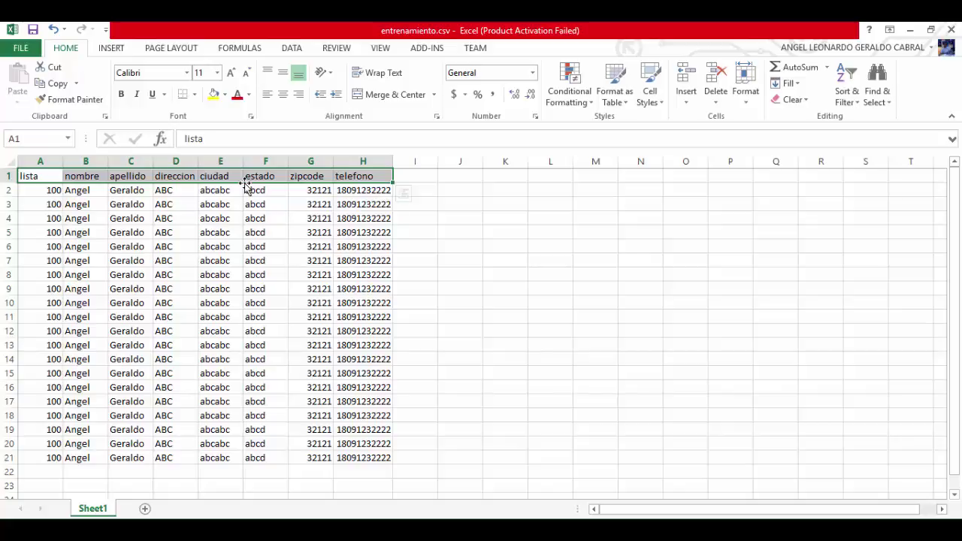
click(909, 29)
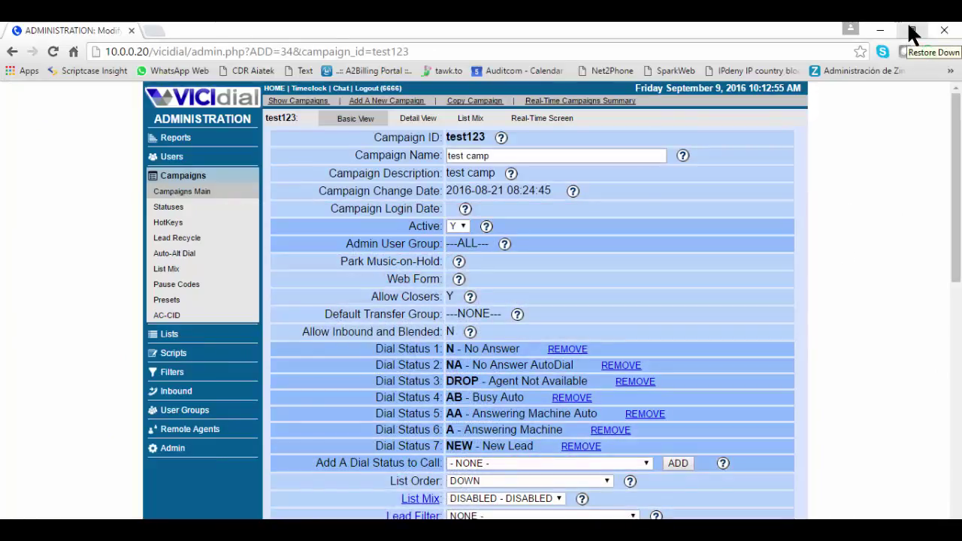